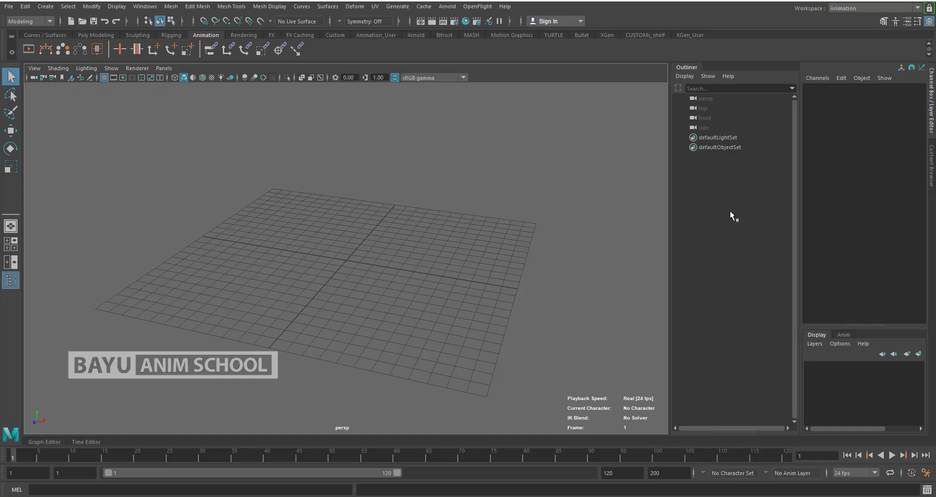
Create a NURBS sphere at the origin and set its radius to 5.
{"action": "left_click", "coordinate": [47, 9]}
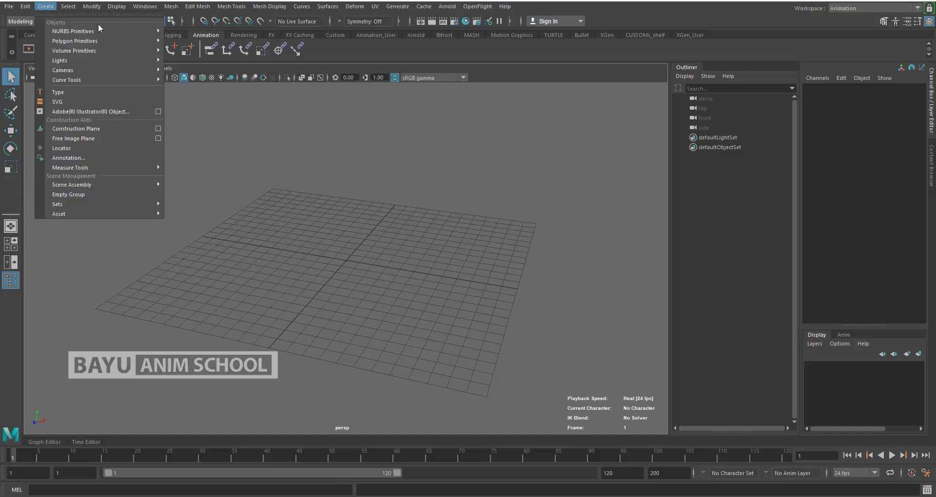
{"action": "mouse_move", "coordinate": [97, 41]}
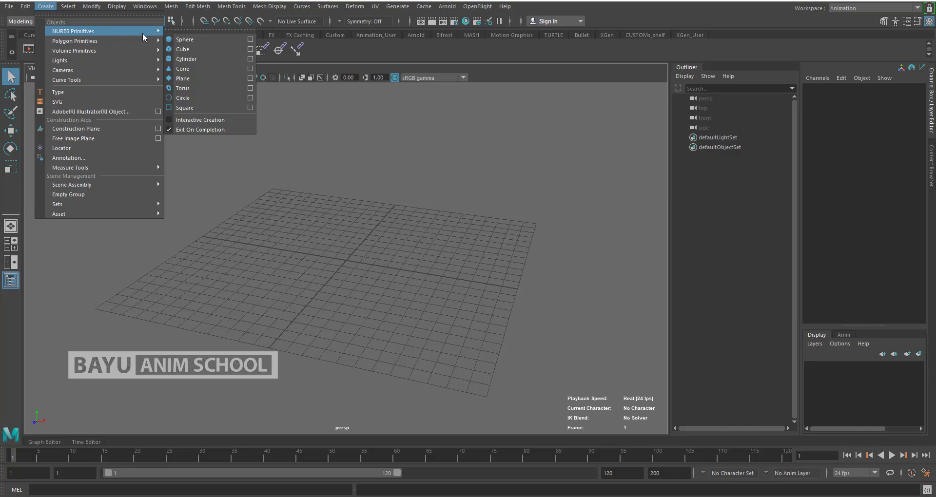
{"action": "left_click", "coordinate": [205, 39]}
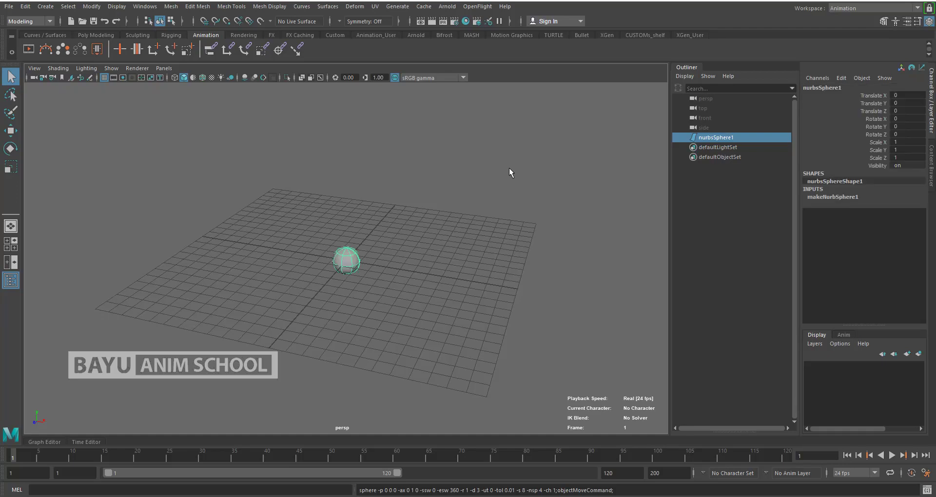
{"action": "left_click", "coordinate": [848, 197]}
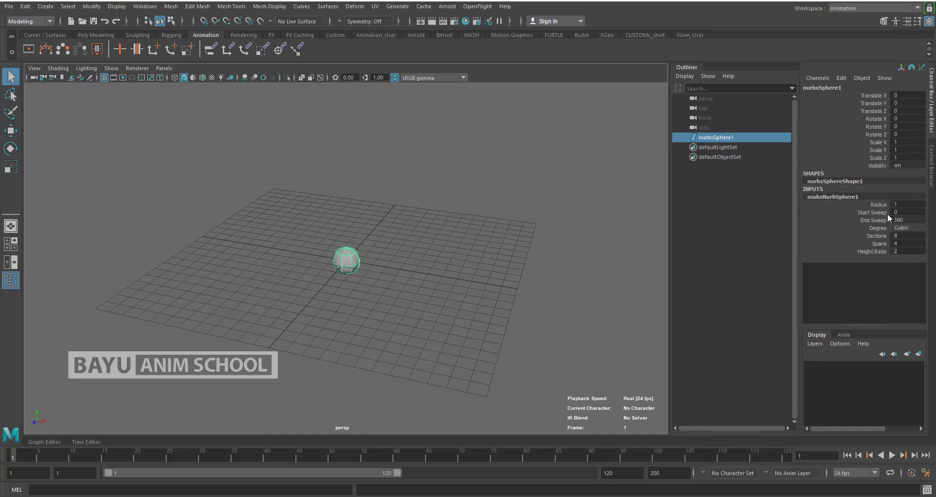
{"action": "double_click", "coordinate": [901, 204]}
{"action": "type", "text": "5"}
{"action": "key", "text": "Return"}
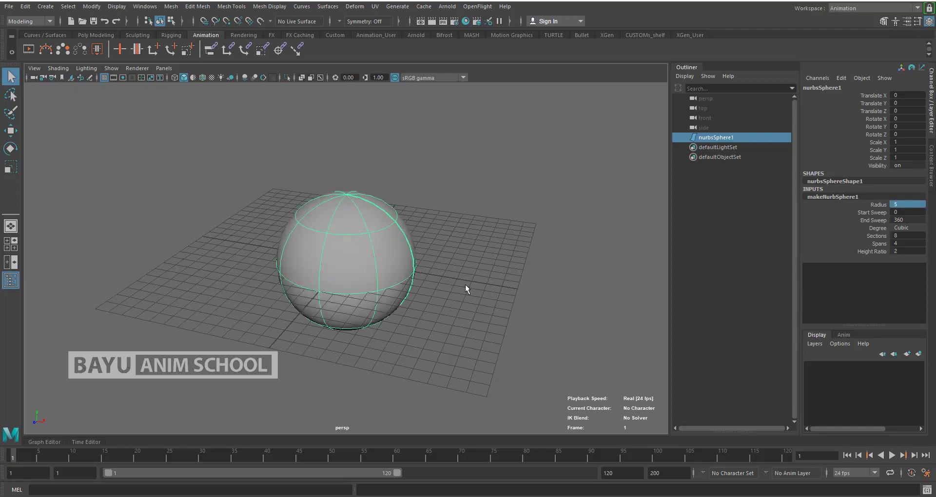
Show the NURBS sphere's control vertices and return the sphere to object mode.
{"action": "left_click_drag", "start_coordinate": [349, 247], "coordinate": [435, 246], "text": "alt"}
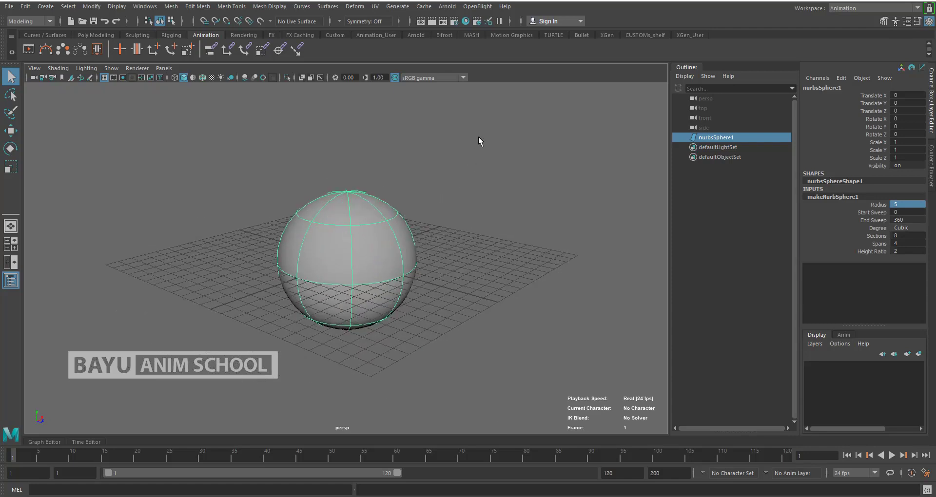
{"action": "right_click_drag", "start_coordinate": [478, 136], "coordinate": [430, 142]}
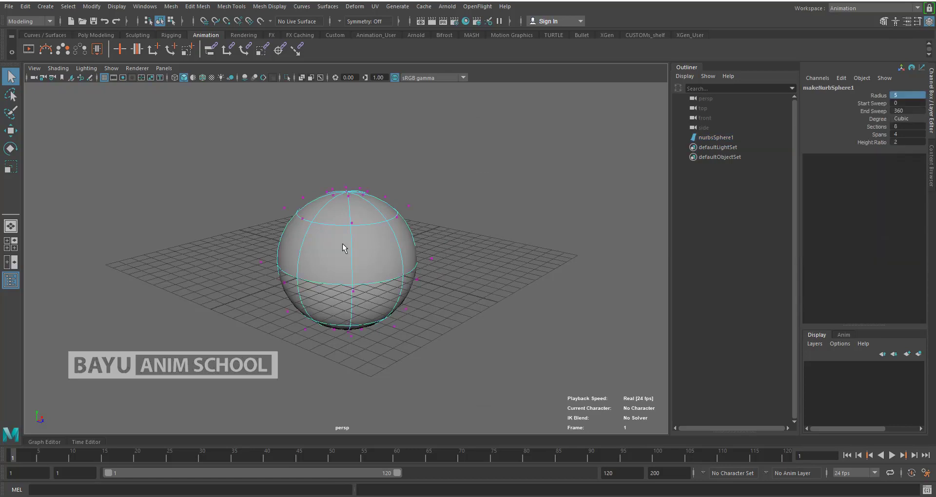
{"action": "left_click_drag", "start_coordinate": [274, 281], "coordinate": [457, 130], "text": "alt"}
{"action": "right_click_drag", "start_coordinate": [455, 126], "coordinate": [502, 116]}
{"action": "left_click", "coordinate": [443, 186]}
{"action": "left_click_drag", "start_coordinate": [444, 186], "coordinate": [335, 240]}
Create a polygon sphere at the origin and set its radius to 5.
{"action": "left_click", "coordinate": [45, 7]}
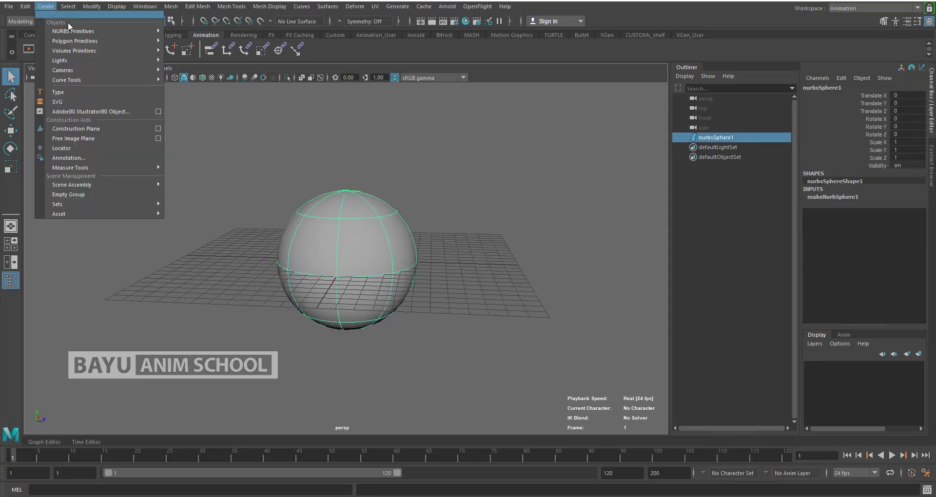
{"action": "mouse_move", "coordinate": [155, 43]}
{"action": "left_click", "coordinate": [198, 54]}
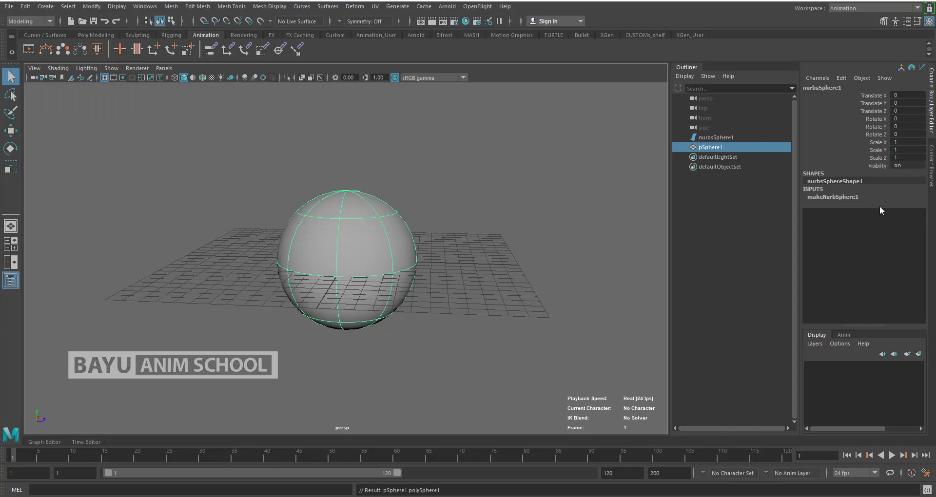
{"action": "left_click", "coordinate": [836, 197]}
{"action": "double_click", "coordinate": [909, 204]}
{"action": "type", "text": "5"}
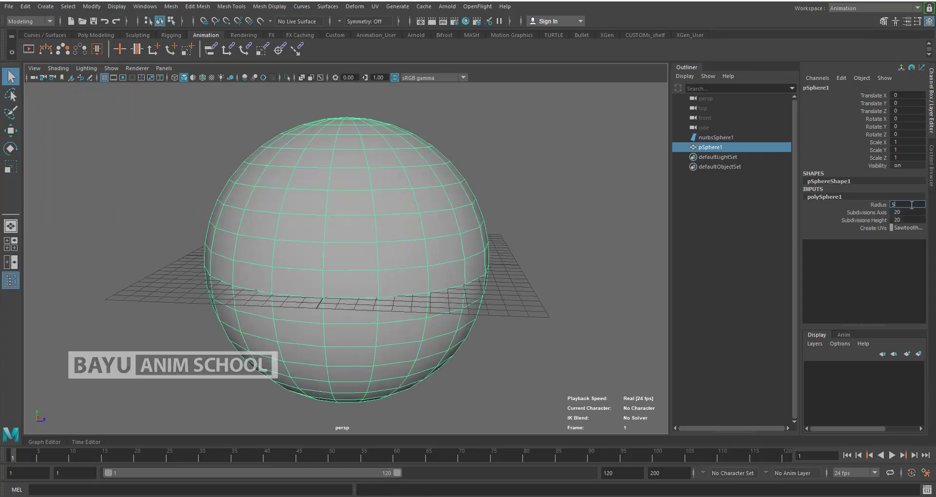
{"action": "key", "text": "Return"}
Move the polygon sphere about 11.7 units along the positive Z axis so it stands beside the NURBS sphere.
{"action": "key", "text": "w"}
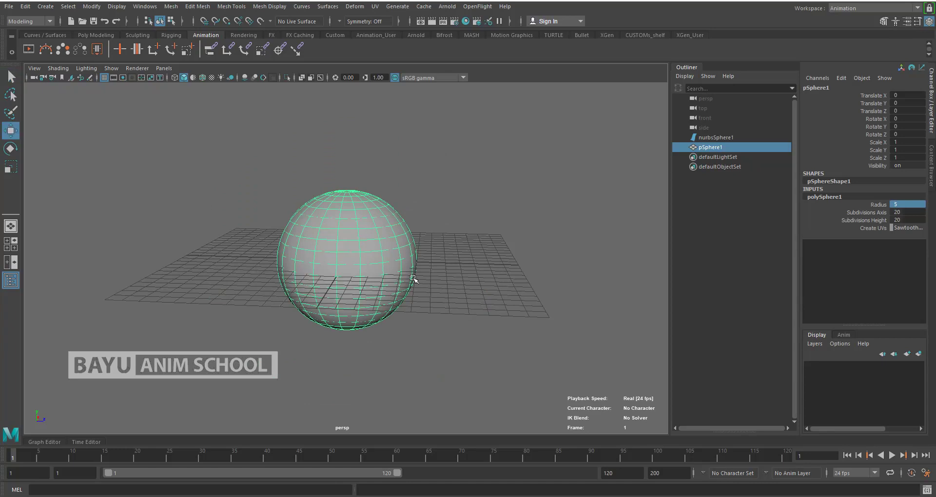
{"action": "left_click_drag", "start_coordinate": [428, 263], "coordinate": [561, 274]}
{"action": "left_click_drag", "start_coordinate": [392, 284], "coordinate": [388, 302], "text": "alt"}
{"action": "left_click_drag", "start_coordinate": [472, 310], "coordinate": [422, 312], "text": "alt"}
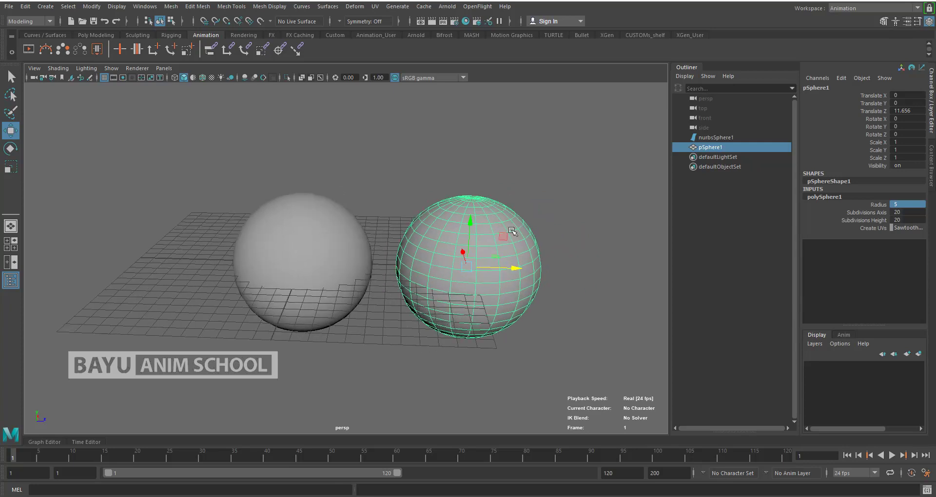
Enable wireframe on shaded display in the perspective view and deselect the polygon sphere.
{"action": "left_click", "coordinate": [203, 78]}
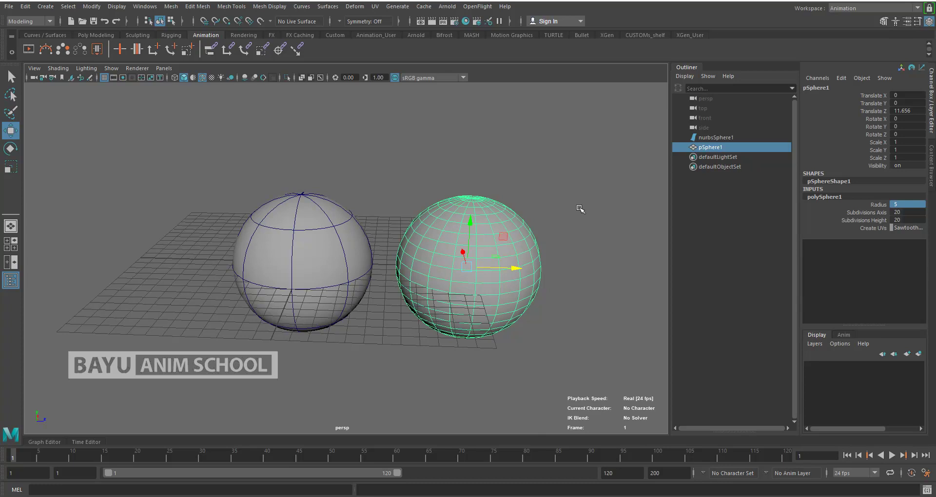
{"action": "left_click", "coordinate": [580, 209]}
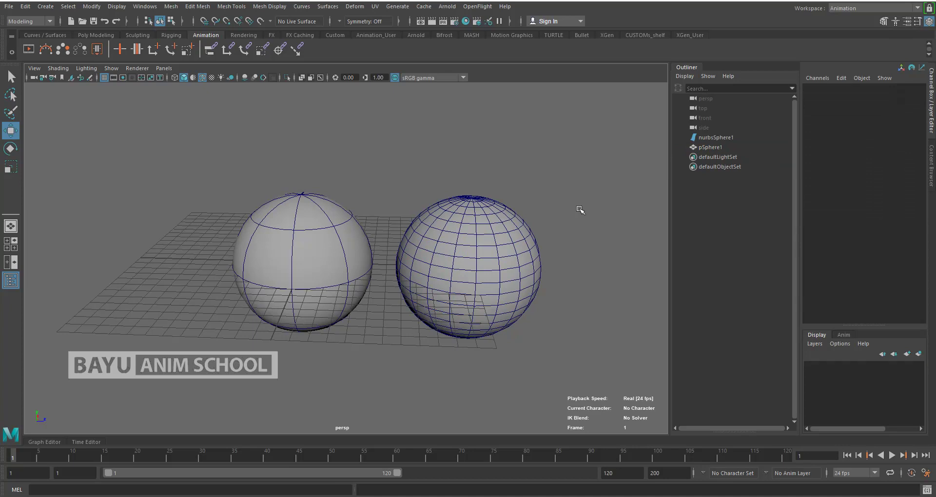
{"action": "left_click", "coordinate": [45, 7]}
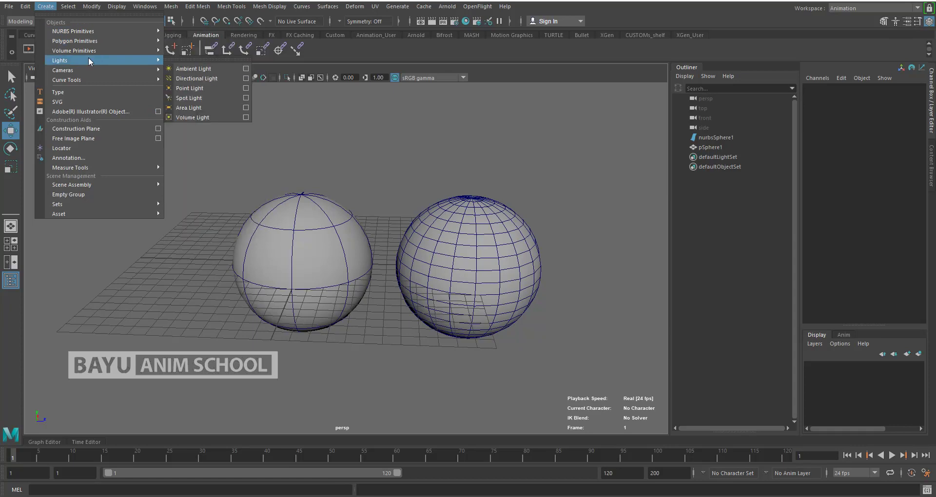
{"action": "mouse_move", "coordinate": [90, 52]}
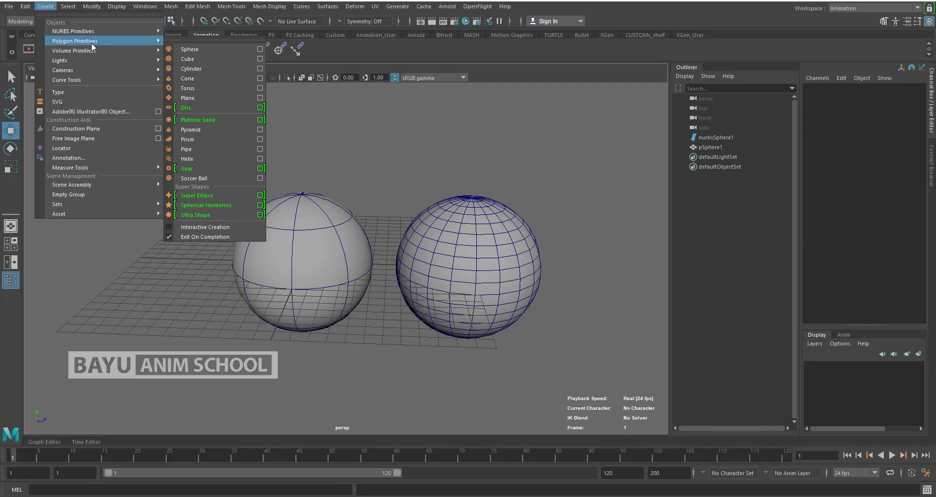
{"action": "left_click", "coordinate": [495, 216]}
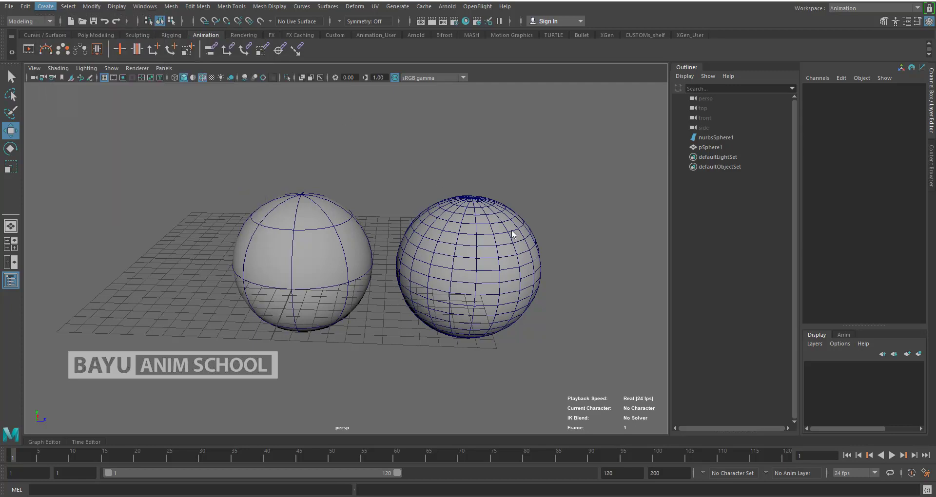
{"action": "left_click", "coordinate": [496, 214]}
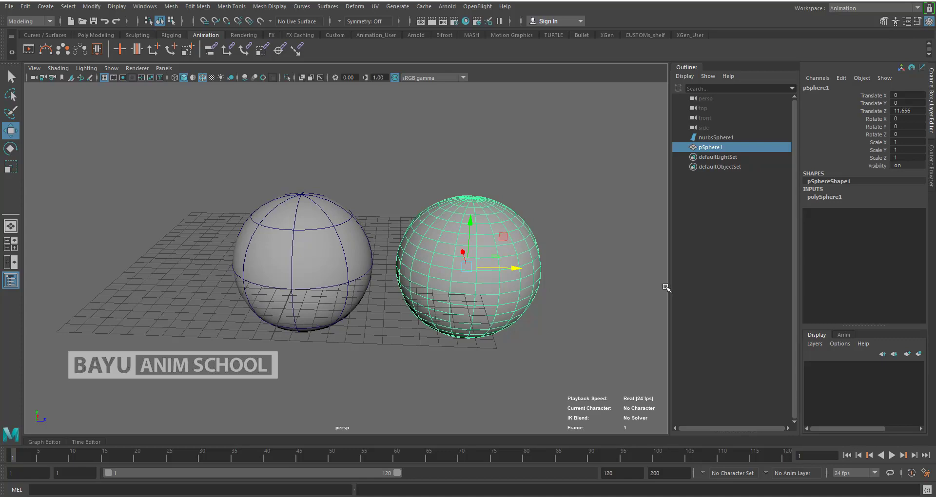
{"action": "left_click_drag", "start_coordinate": [438, 283], "coordinate": [397, 275], "text": "alt"}
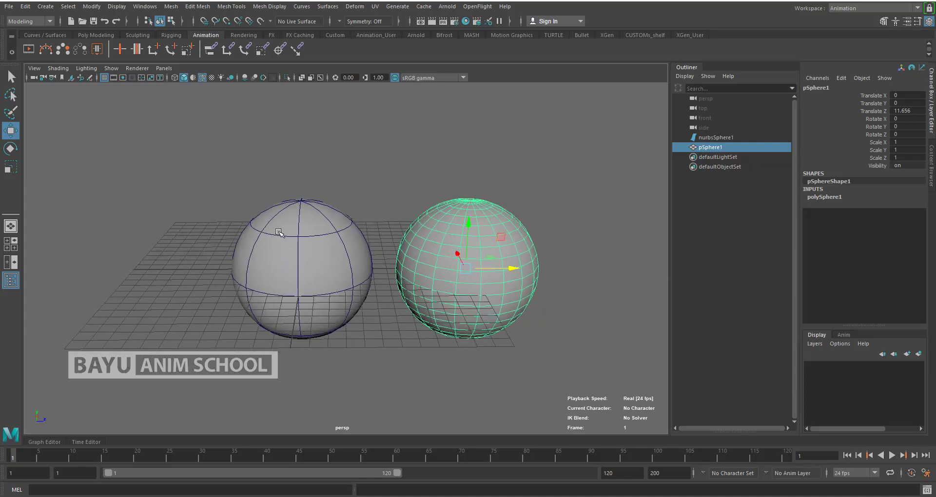
Put both spheres on a new display layer, hide that layer and clear the selection.
{"action": "left_click_drag", "start_coordinate": [190, 175], "coordinate": [657, 295]}
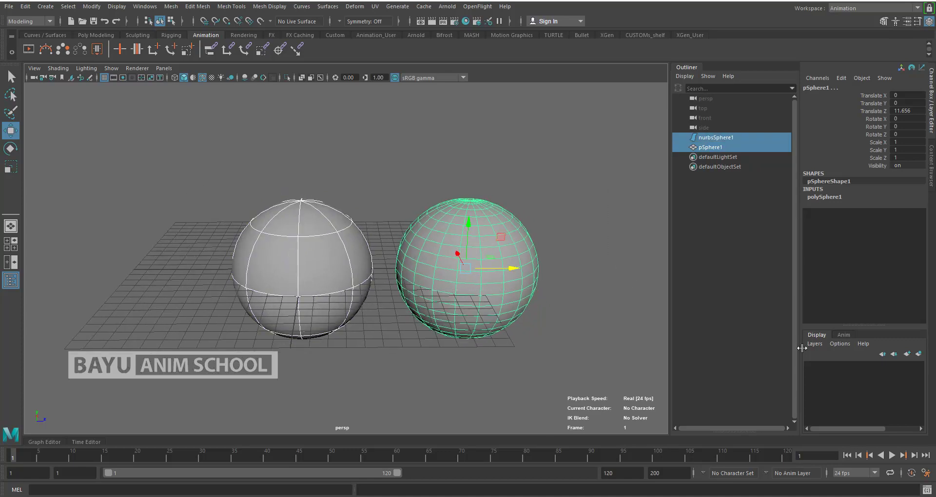
{"action": "left_click", "coordinate": [918, 354]}
{"action": "left_click", "coordinate": [811, 367]}
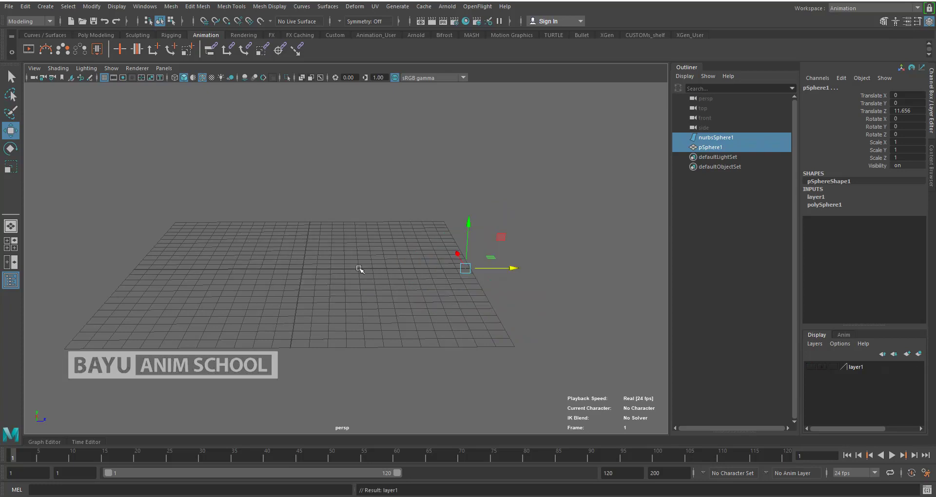
{"action": "left_click", "coordinate": [378, 211]}
Create a 5 × 5 × 5 polygon cube at the origin.
{"action": "left_click_drag", "start_coordinate": [378, 211], "coordinate": [233, 193], "text": "alt"}
{"action": "left_click", "coordinate": [45, 6]}
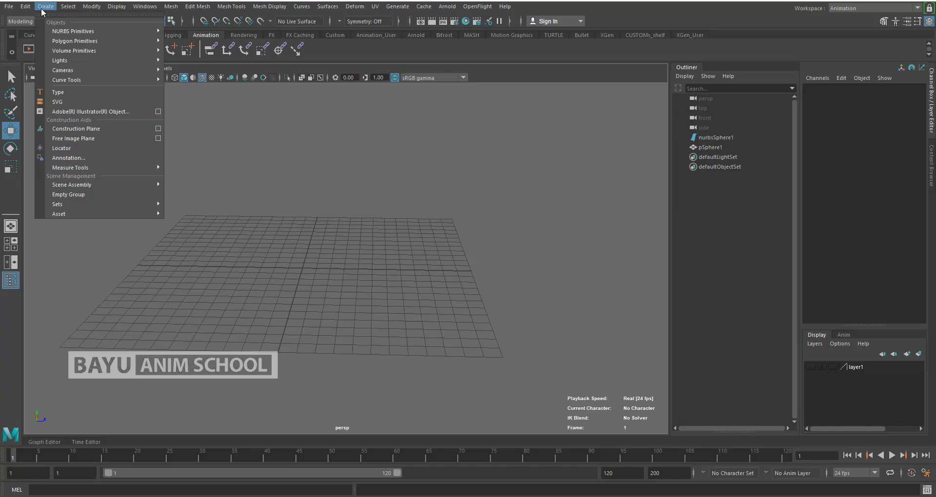
{"action": "mouse_move", "coordinate": [84, 42]}
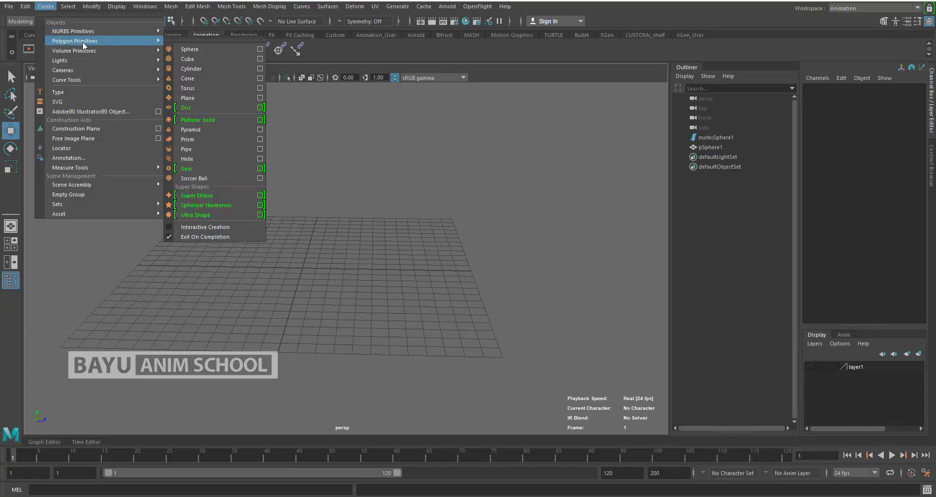
{"action": "left_click", "coordinate": [197, 60]}
{"action": "left_click_drag", "start_coordinate": [414, 259], "coordinate": [382, 264], "text": "alt"}
{"action": "middle_click_drag", "start_coordinate": [366, 264], "coordinate": [429, 274], "text": "alt"}
{"action": "scroll", "coordinate": [410, 281], "scroll_direction": "up", "scroll_amount": 3}
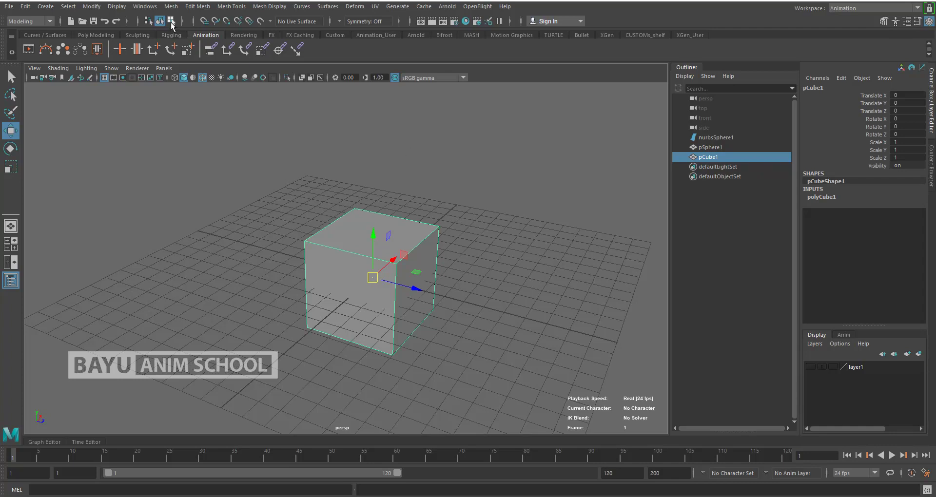
{"action": "mouse_move", "coordinate": [516, 151]}
{"action": "right_mouse_down"}
{"action": "mouse_move", "coordinate": [479, 152]}
{"action": "mouse_move", "coordinate": [517, 178]}
{"action": "mouse_move", "coordinate": [471, 166]}
{"action": "mouse_move", "coordinate": [504, 122]}
{"action": "mouse_move", "coordinate": [544, 153]}
{"action": "mouse_move", "coordinate": [536, 163]}
{"action": "mouse_move", "coordinate": [517, 154]}
{"action": "right_mouse_up"}
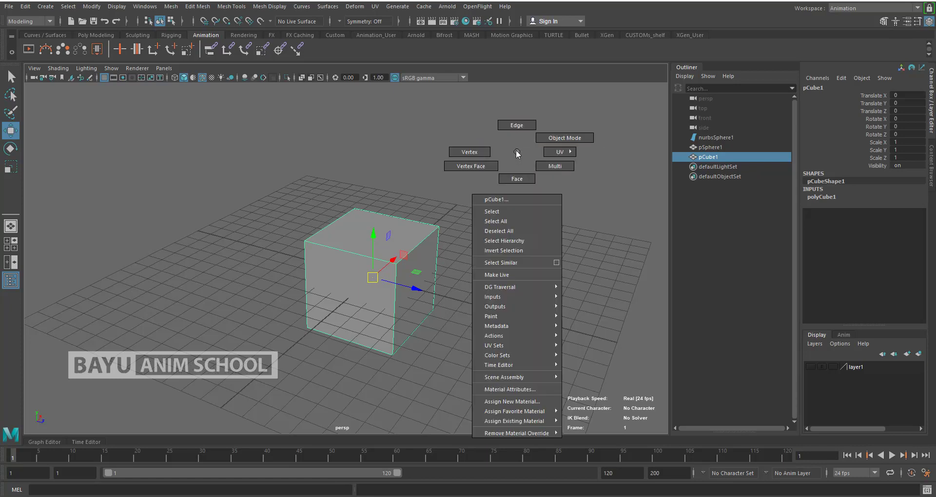
{"action": "right_click_drag", "start_coordinate": [517, 154], "coordinate": [545, 143]}
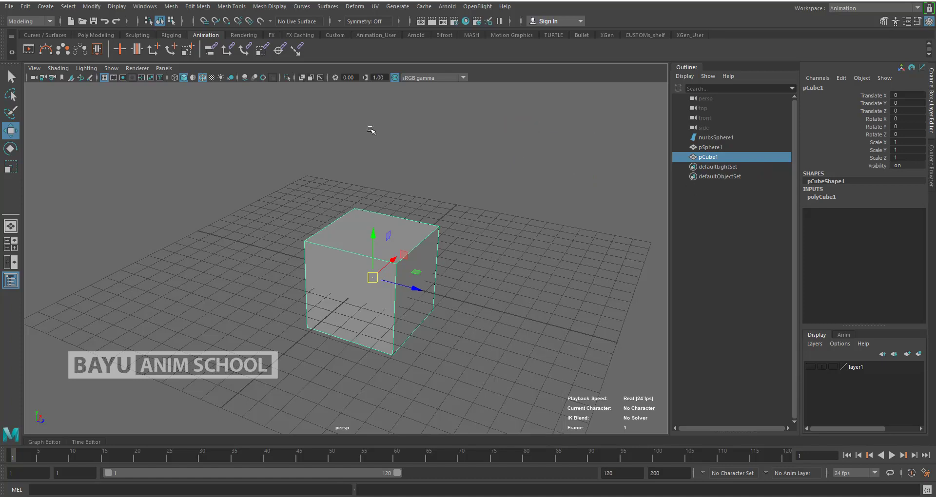
Set the polygon cube's depth to 10.
{"action": "left_click", "coordinate": [820, 197]}
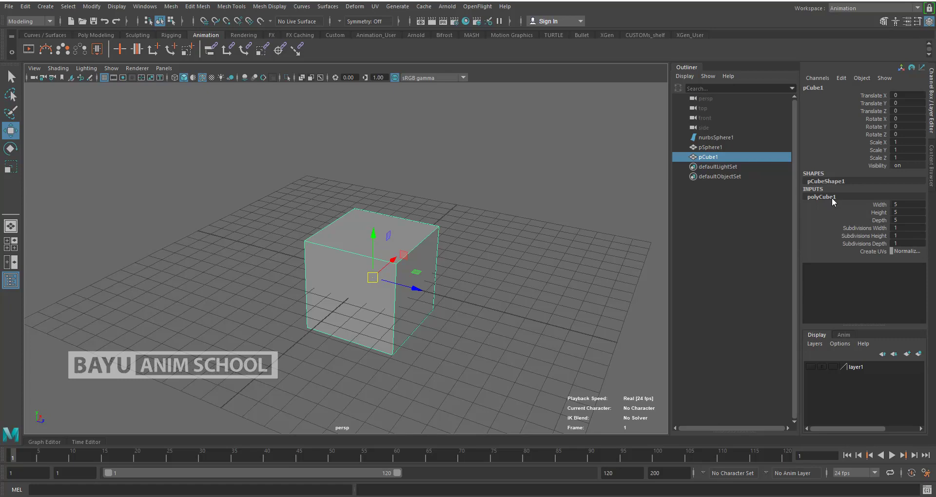
{"action": "double_click", "coordinate": [916, 220]}
{"action": "type", "text": "10"}
{"action": "key", "text": "Return"}
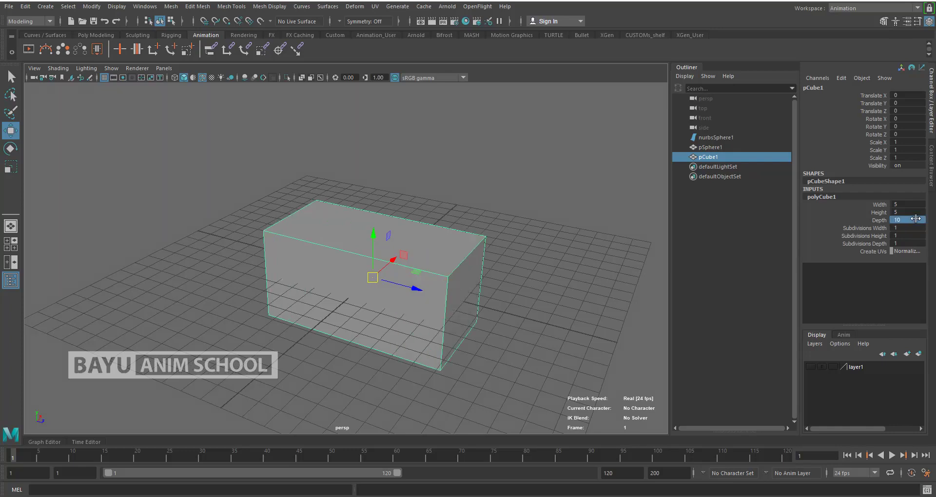
Switch the polygon box to component selection to show its vertices, and return to object selection.
{"action": "left_click_drag", "start_coordinate": [307, 309], "coordinate": [398, 310], "text": "alt"}
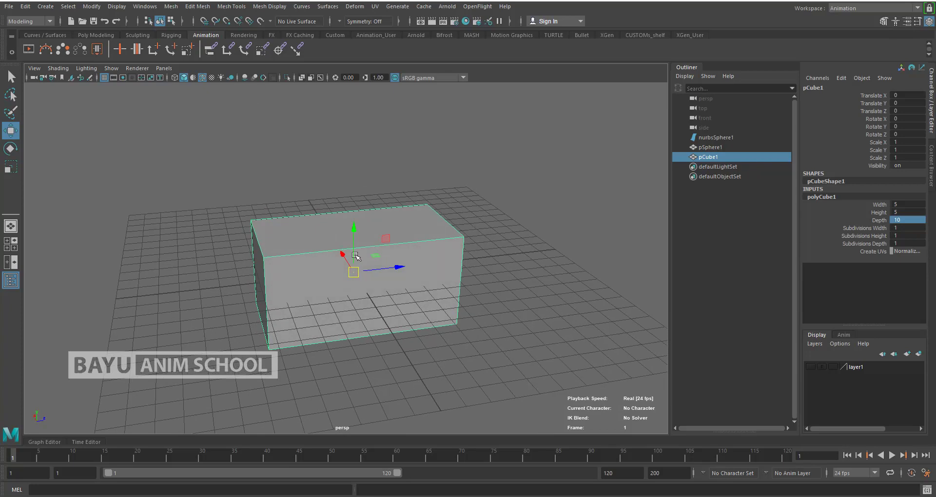
{"action": "left_click", "coordinate": [171, 21]}
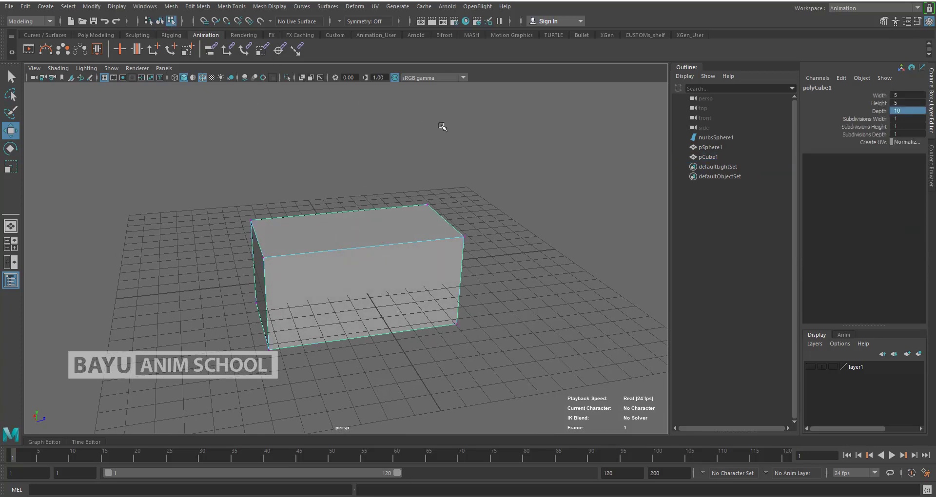
{"action": "right_click_drag", "start_coordinate": [537, 138], "coordinate": [500, 139]}
{"action": "left_click", "coordinate": [161, 22]}
{"action": "left_click_drag", "start_coordinate": [318, 228], "coordinate": [328, 229], "text": "alt"}
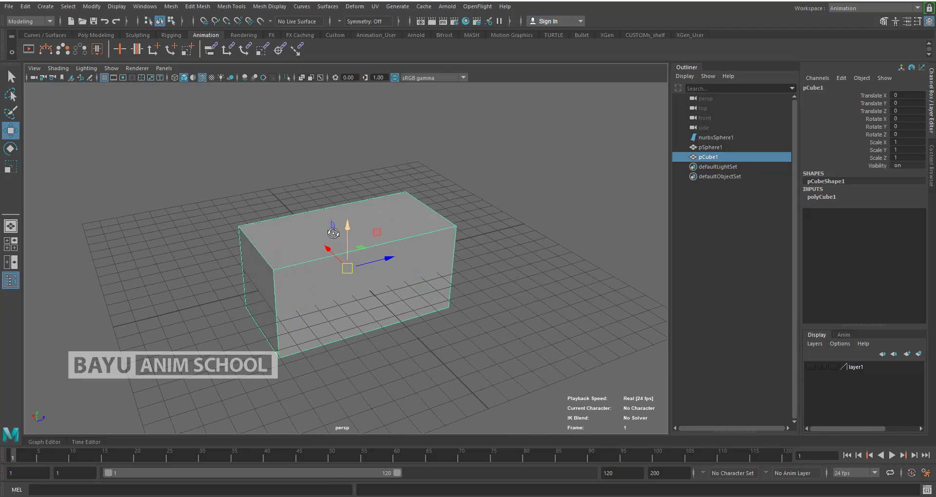
Detach the Mesh command list as a floating window and place it in the viewport beside the polygon box.
{"action": "left_click", "coordinate": [171, 7]}
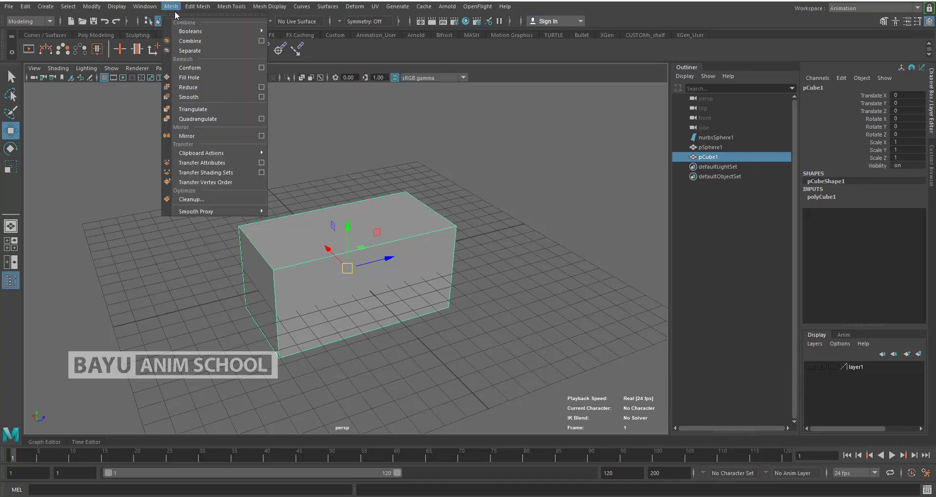
{"action": "left_click", "coordinate": [180, 16]}
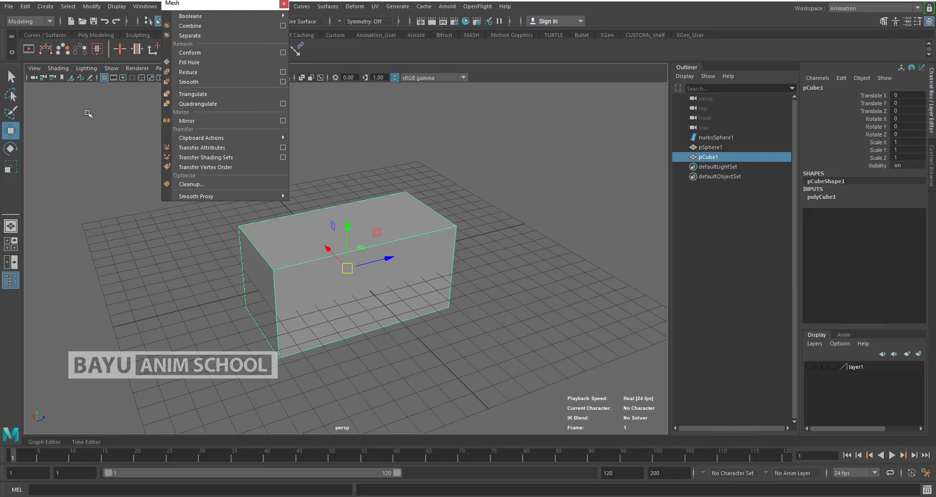
{"action": "left_click_drag", "start_coordinate": [176, 311], "coordinate": [62, 115]}
{"action": "left_click_drag", "start_coordinate": [294, 230], "coordinate": [338, 231], "text": "alt"}
{"action": "middle_click_drag", "start_coordinate": [285, 201], "coordinate": [294, 195], "text": "alt"}
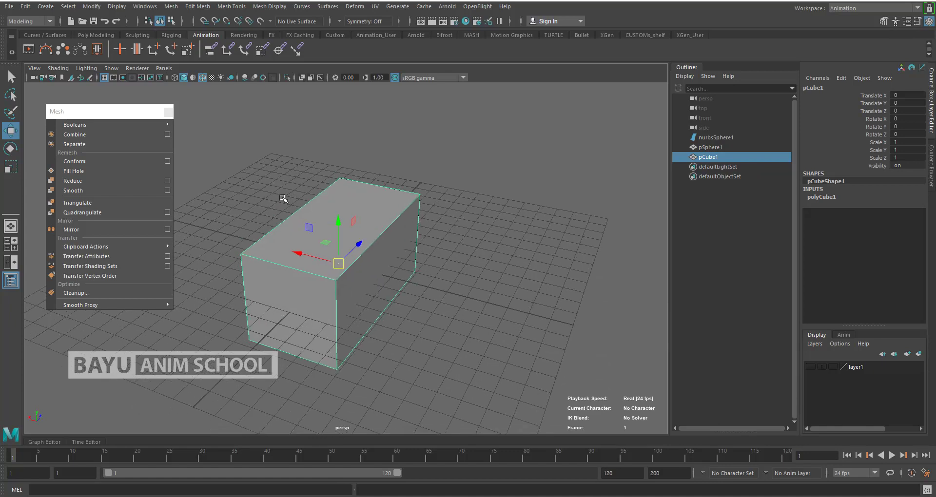
{"action": "mouse_move", "coordinate": [82, 121]}
{"action": "left_click_drag", "start_coordinate": [385, 243], "coordinate": [404, 252], "text": "alt"}
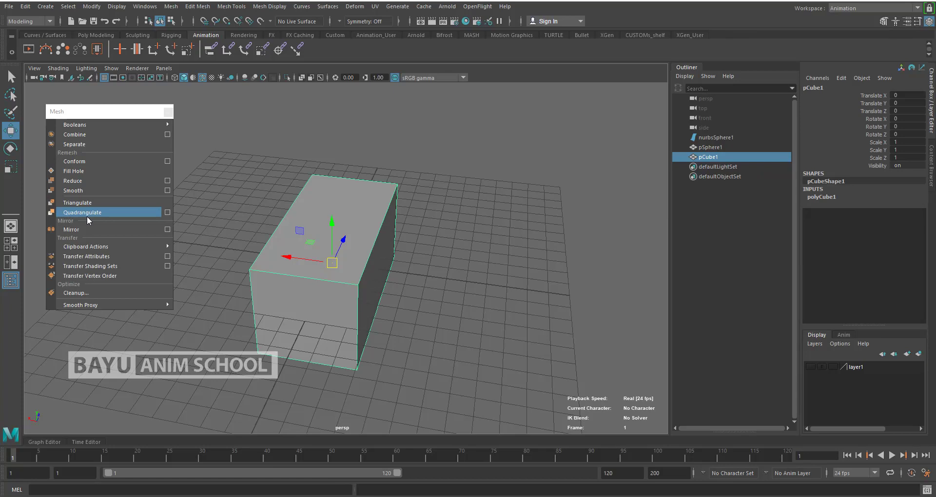
Detach the Edit Mesh command list as a floating window and align the Mesh list next to it.
{"action": "mouse_move", "coordinate": [119, 308]}
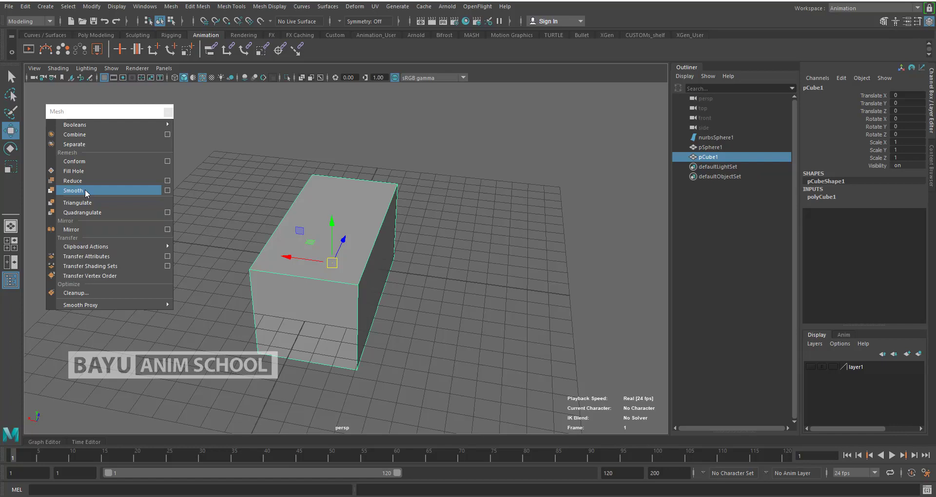
{"action": "left_click_drag", "start_coordinate": [429, 278], "coordinate": [438, 329], "text": "alt"}
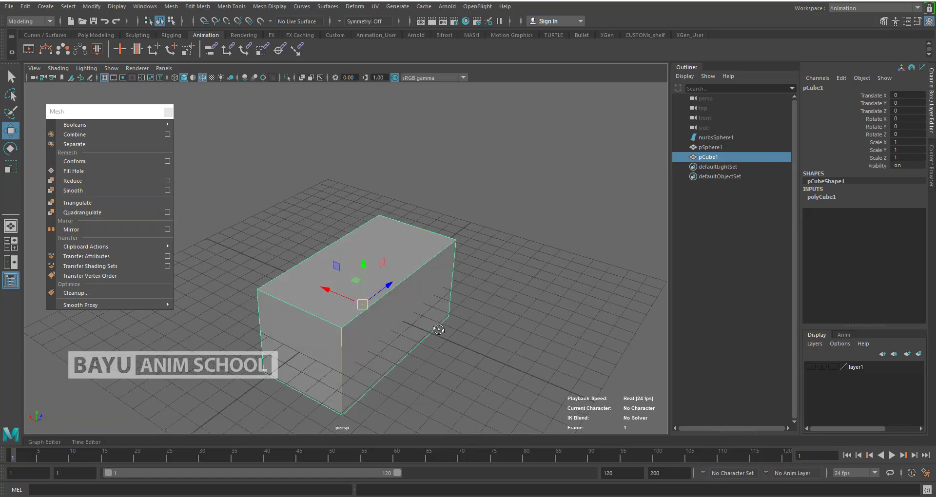
{"action": "left_click", "coordinate": [198, 7]}
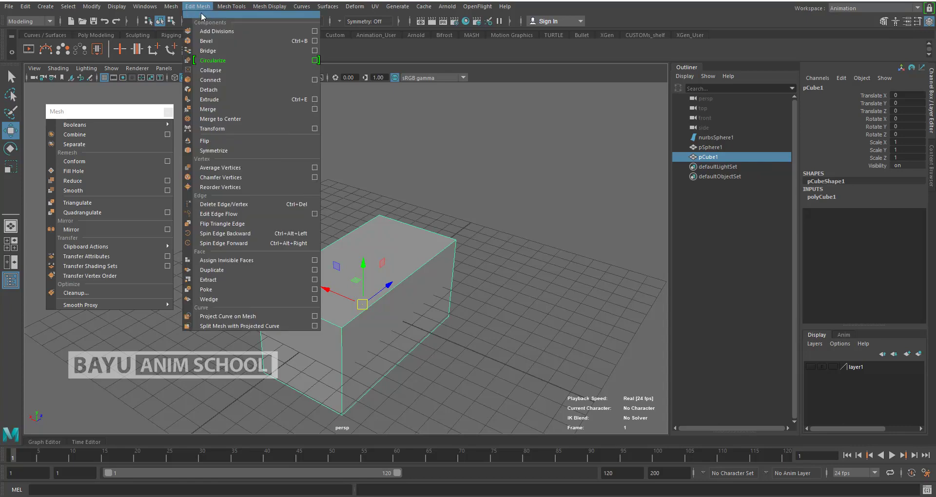
{"action": "left_click", "coordinate": [203, 15]}
{"action": "left_click_drag", "start_coordinate": [210, 4], "coordinate": [215, 103]}
{"action": "left_click_drag", "start_coordinate": [146, 115], "coordinate": [149, 102]}
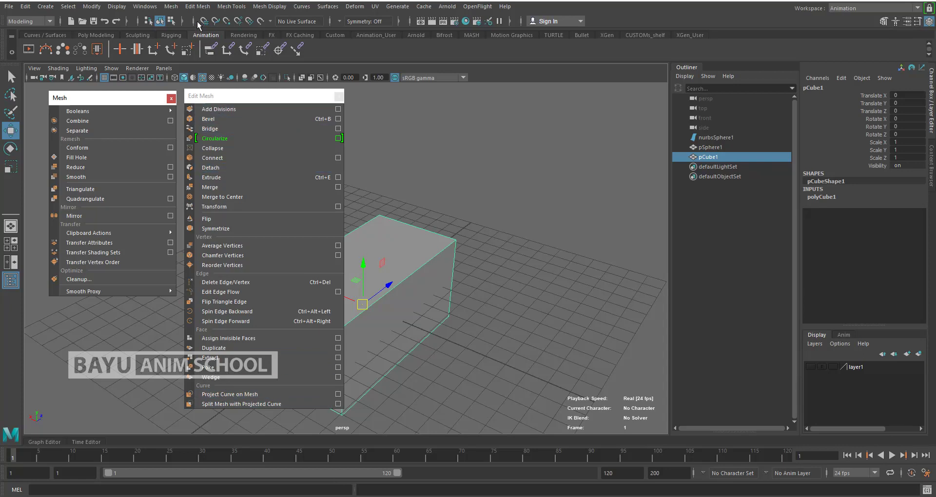
Detach the Mesh Tools command list as a floating window beside the Edit Mesh list and review its tools.
{"action": "left_click", "coordinate": [196, 7]}
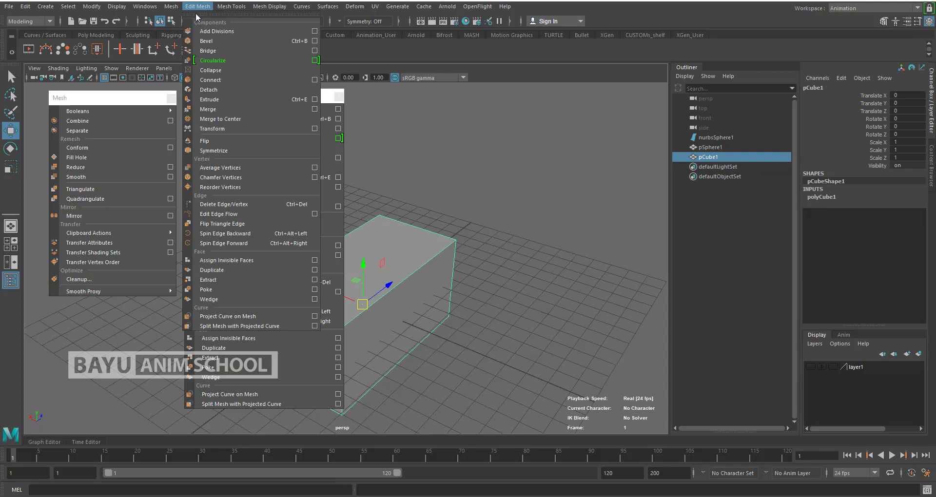
{"action": "left_click", "coordinate": [195, 13]}
{"action": "left_click", "coordinate": [226, 9]}
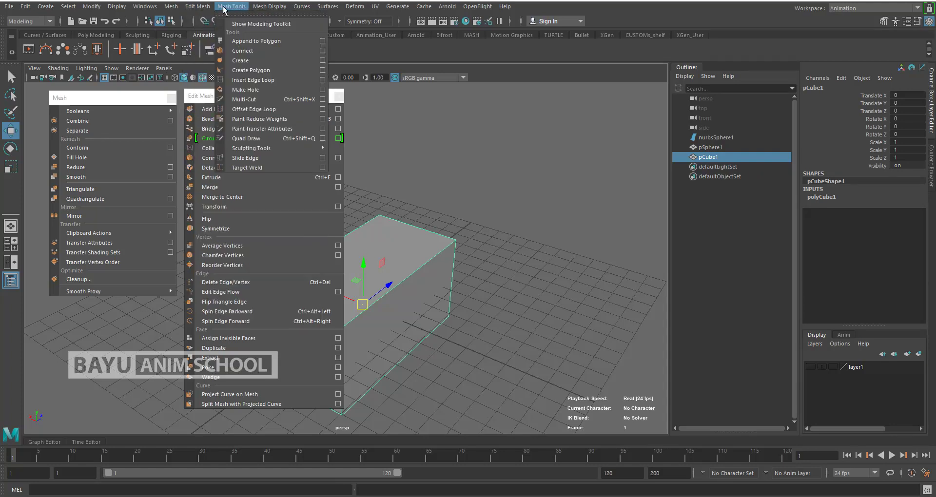
{"action": "left_click", "coordinate": [230, 13]}
{"action": "left_click_drag", "start_coordinate": [243, 4], "coordinate": [387, 99]}
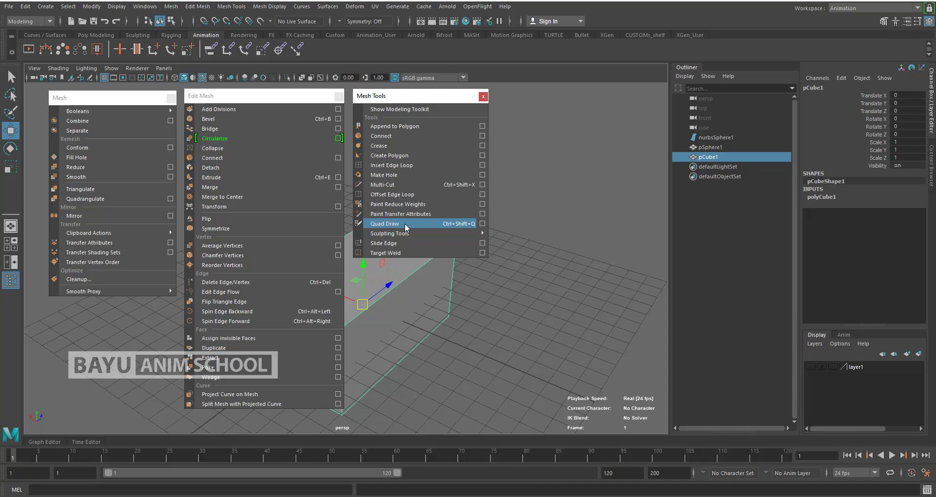
{"action": "mouse_move", "coordinate": [408, 233]}
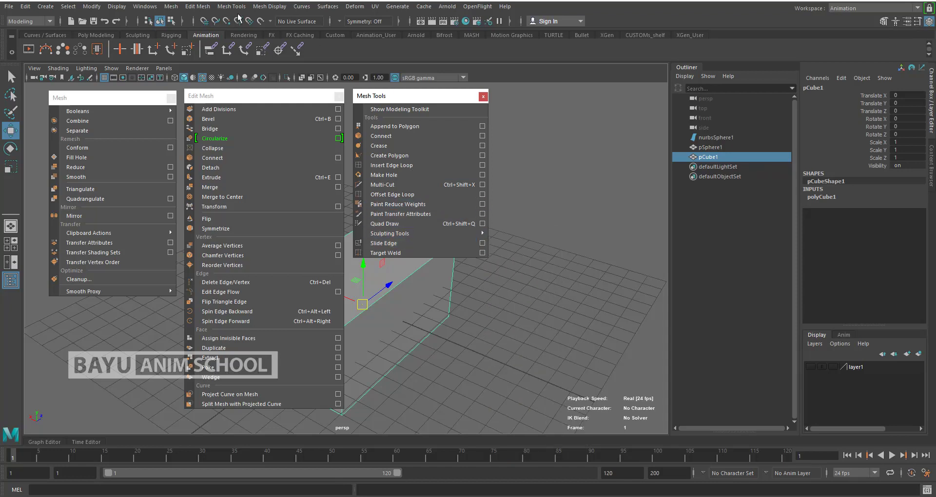
Detach the Mesh Display command list as a floating window beside Mesh Tools and review its commands.
{"action": "left_click", "coordinate": [268, 7]}
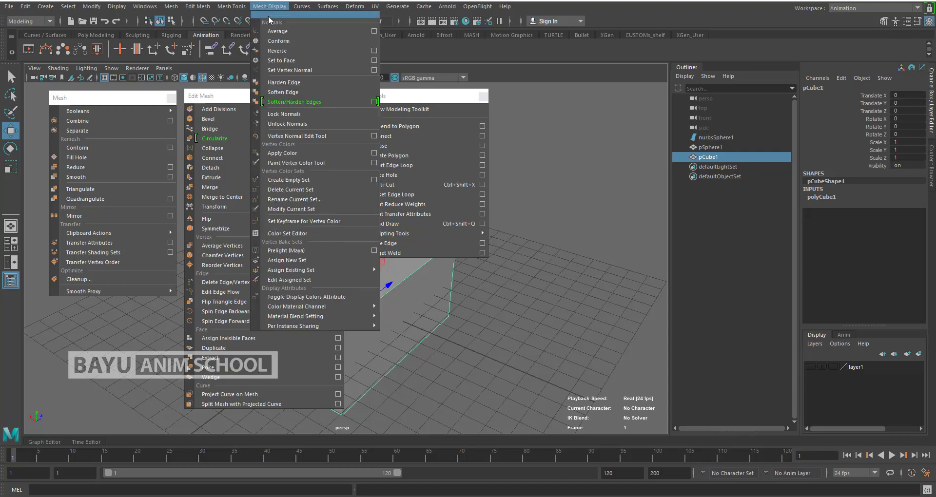
{"action": "left_click", "coordinate": [269, 14]}
{"action": "left_click_drag", "start_coordinate": [274, 4], "coordinate": [524, 100]}
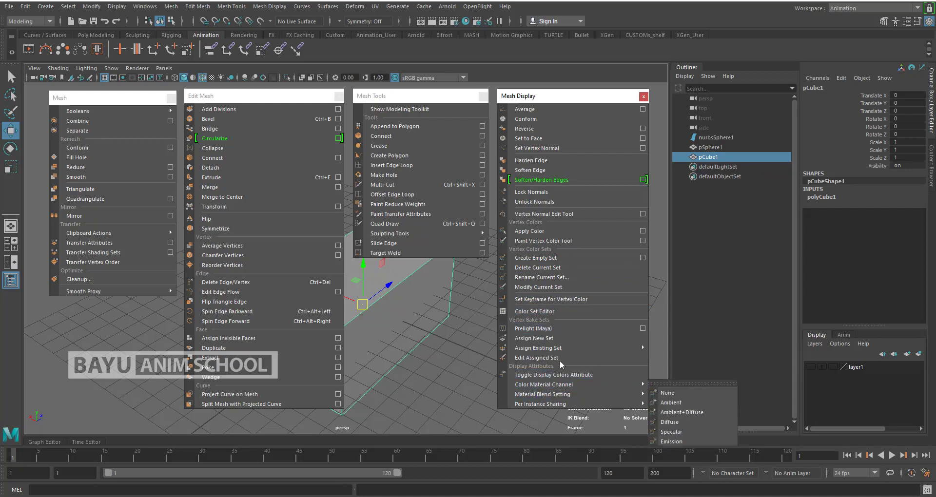
{"action": "mouse_move", "coordinate": [577, 347]}
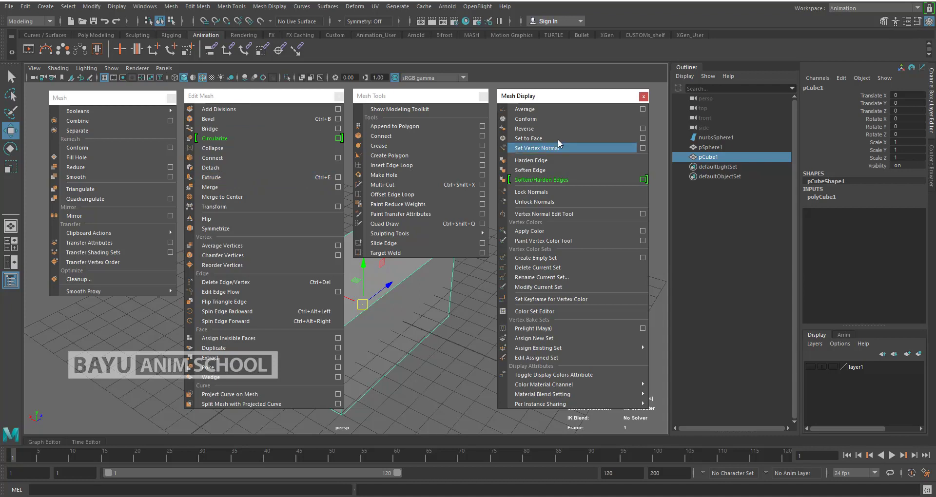
Close the floating Mesh Display and Mesh Tools lists and move the Edit Mesh list to the far side of the box.
{"action": "left_click", "coordinate": [643, 96]}
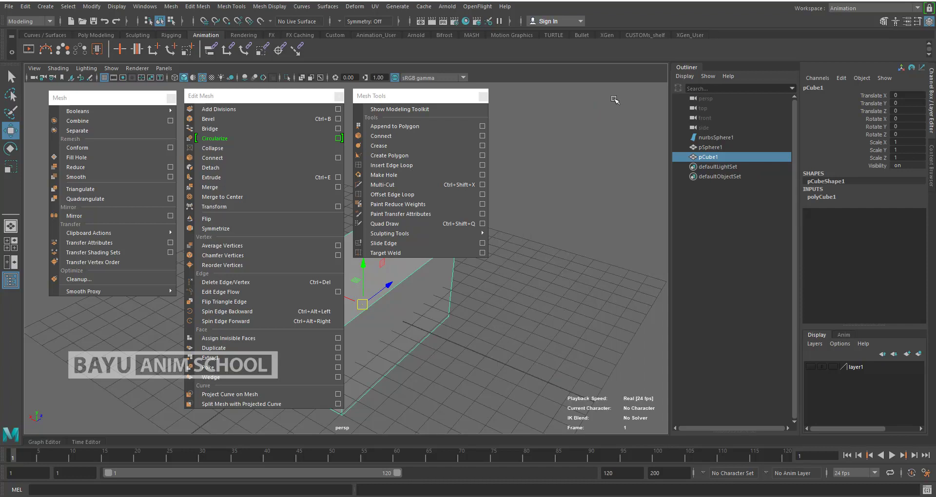
{"action": "left_click", "coordinate": [483, 96]}
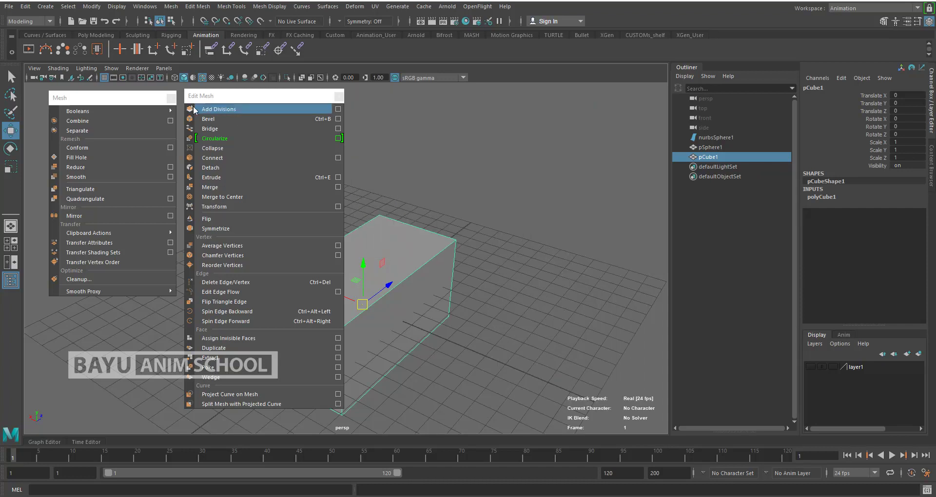
{"action": "left_click_drag", "start_coordinate": [241, 102], "coordinate": [519, 98]}
{"action": "left_click_drag", "start_coordinate": [412, 318], "coordinate": [399, 311], "text": "alt"}
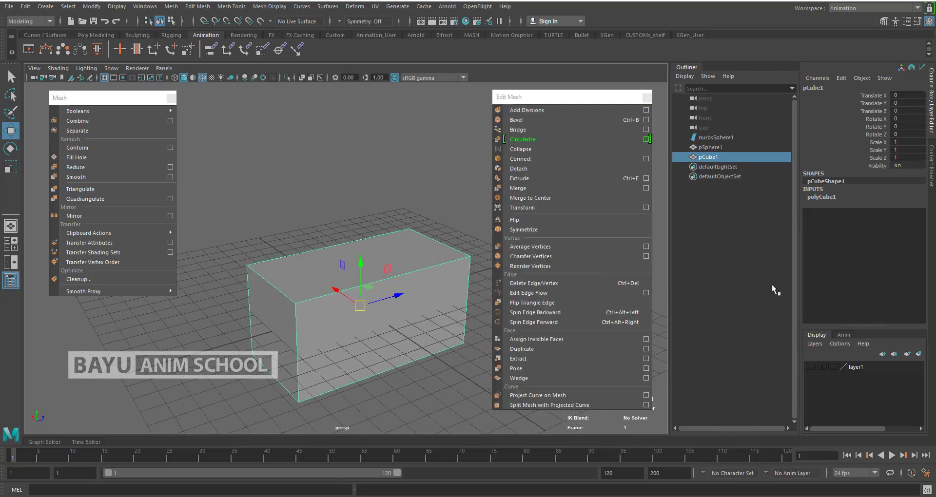
Set the polygon box's Subdivisions Depth to 2.
{"action": "left_click", "coordinate": [823, 198]}
{"action": "double_click", "coordinate": [906, 242]}
{"action": "type", "text": "2"}
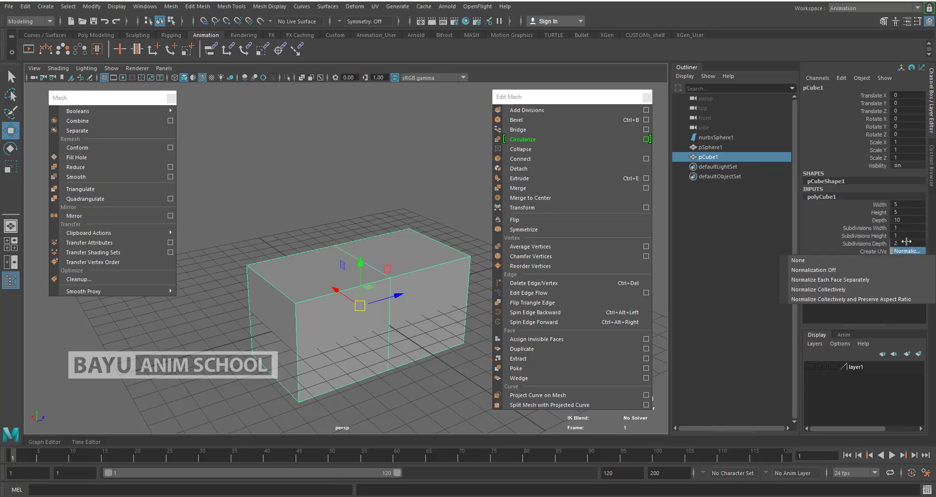
{"action": "key", "text": "Tab"}
Extrude the rear half of the box's top face upward with a Local Translate Z of 5.
{"action": "right_click_drag", "start_coordinate": [375, 194], "coordinate": [378, 219]}
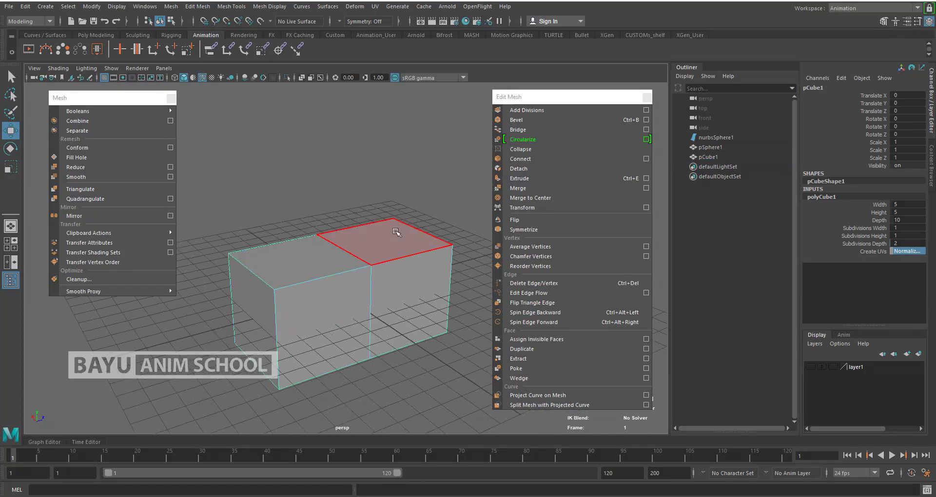
{"action": "left_click", "coordinate": [390, 235]}
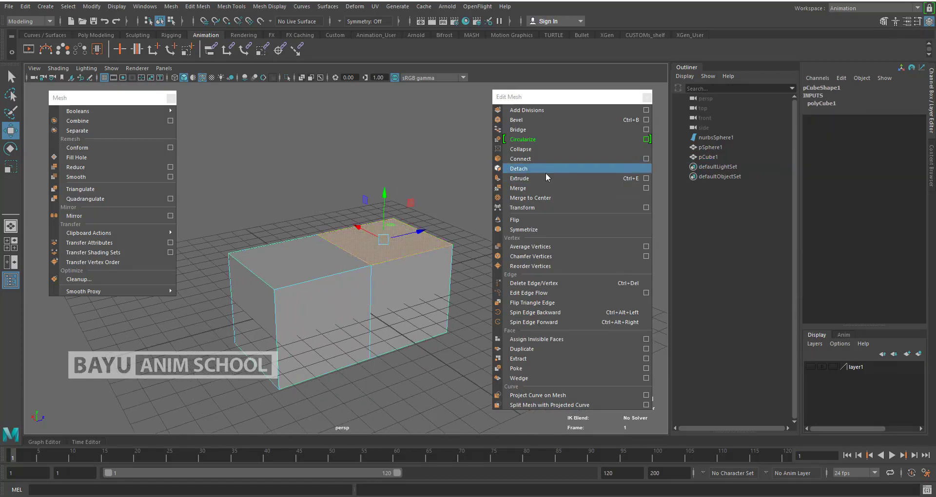
{"action": "left_click", "coordinate": [538, 179]}
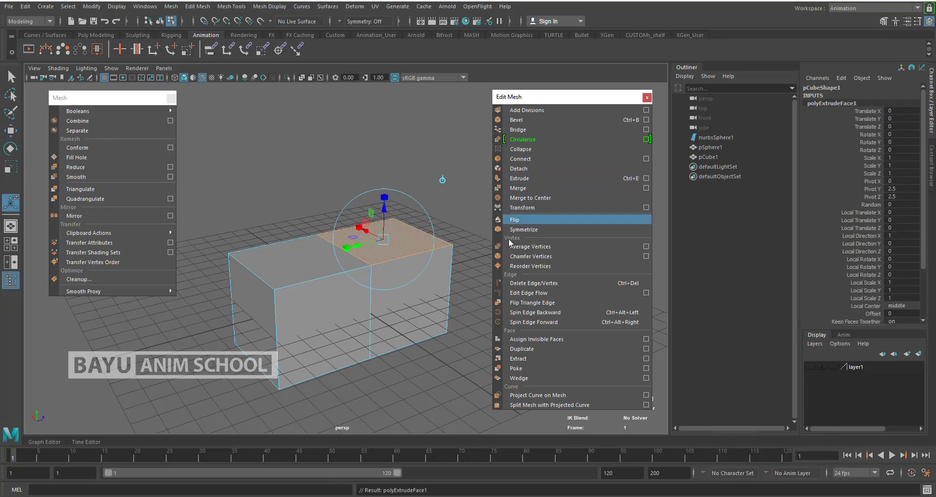
{"action": "middle_click_drag", "start_coordinate": [405, 290], "coordinate": [375, 287], "text": "alt"}
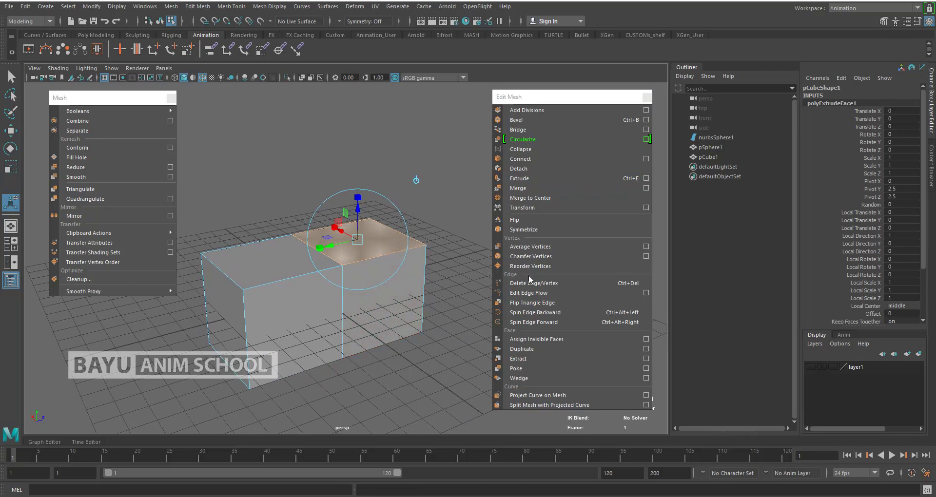
{"action": "left_click_drag", "start_coordinate": [357, 214], "coordinate": [358, 180]}
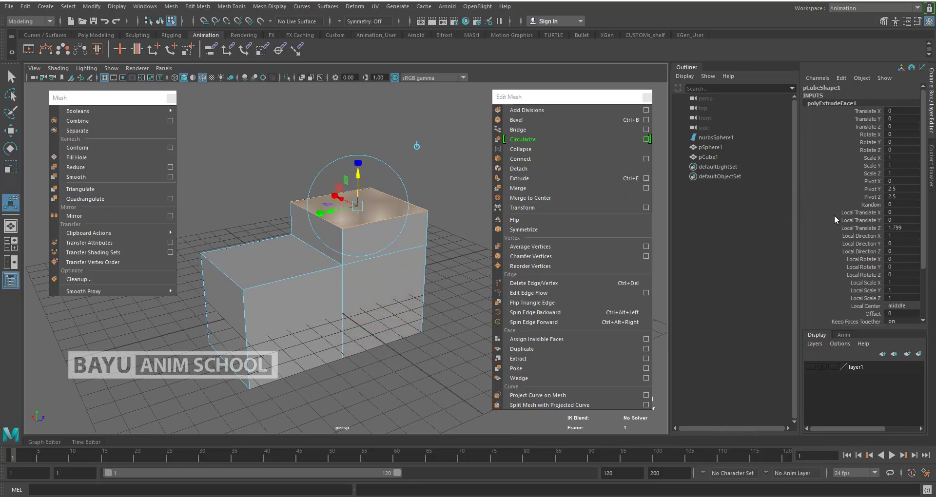
{"action": "double_click", "coordinate": [906, 227]}
{"action": "type", "text": "5"}
{"action": "key", "text": "Return"}
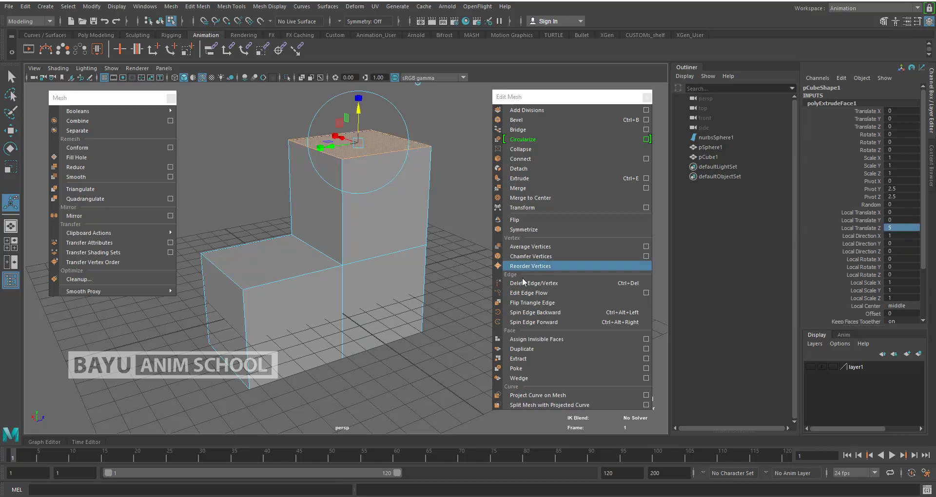
Extrude the long side's face on the low half of the box outward with a Local Translate Z of 5.
{"action": "left_click", "coordinate": [338, 318]}
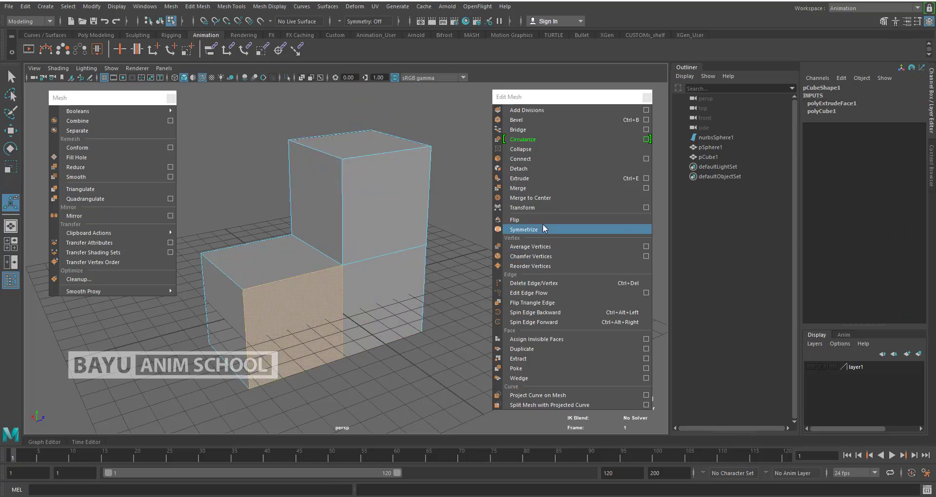
{"action": "left_click", "coordinate": [528, 179]}
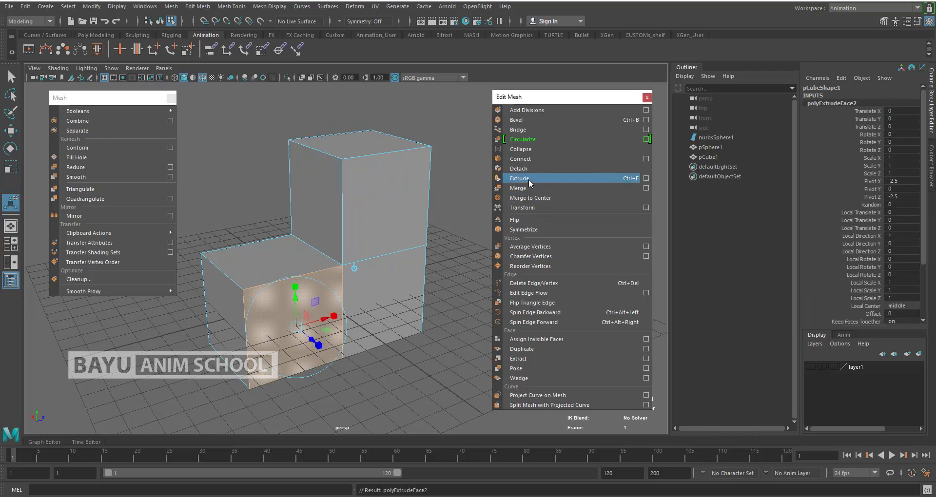
{"action": "left_click_drag", "start_coordinate": [316, 344], "coordinate": [335, 354]}
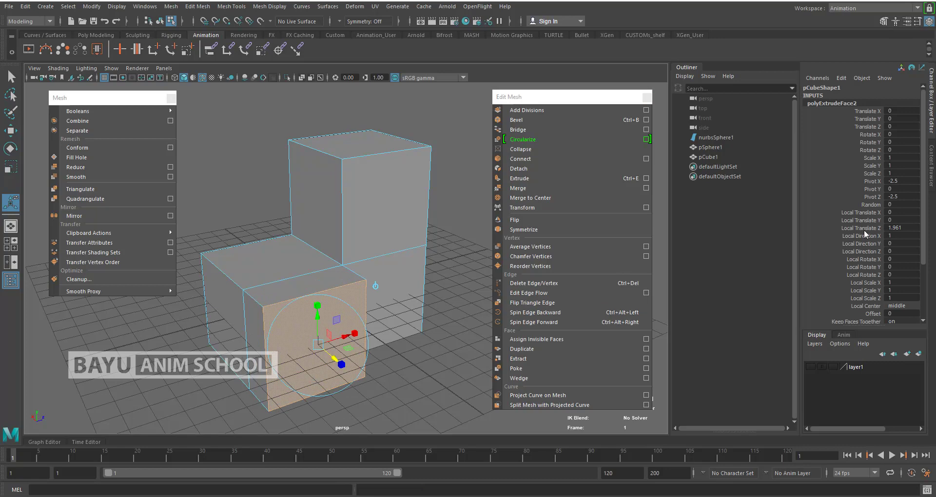
{"action": "double_click", "coordinate": [909, 229]}
{"action": "type", "text": "5"}
{"action": "key", "text": "Return"}
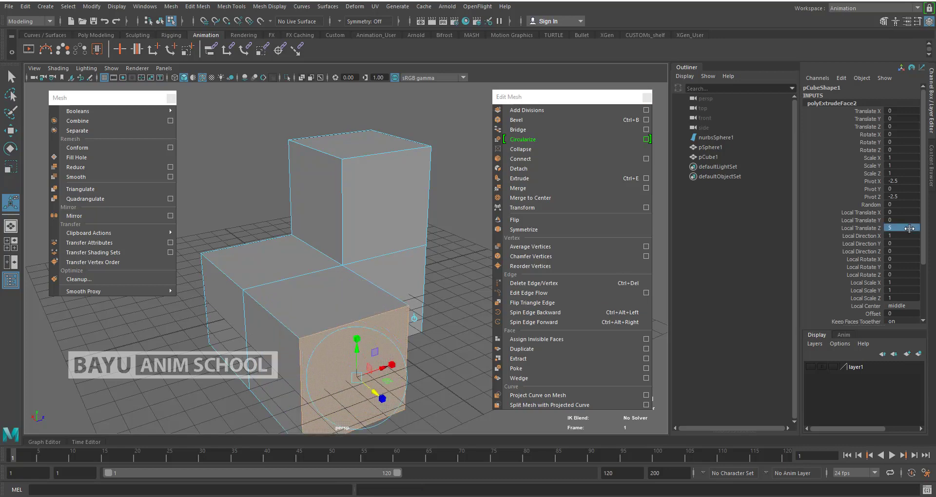
Extrude the box's end face opposite the raised tower outward with a Local Translate Z of 5.
{"action": "left_click_drag", "start_coordinate": [252, 307], "coordinate": [341, 314], "text": "alt"}
{"action": "left_click", "coordinate": [347, 313]}
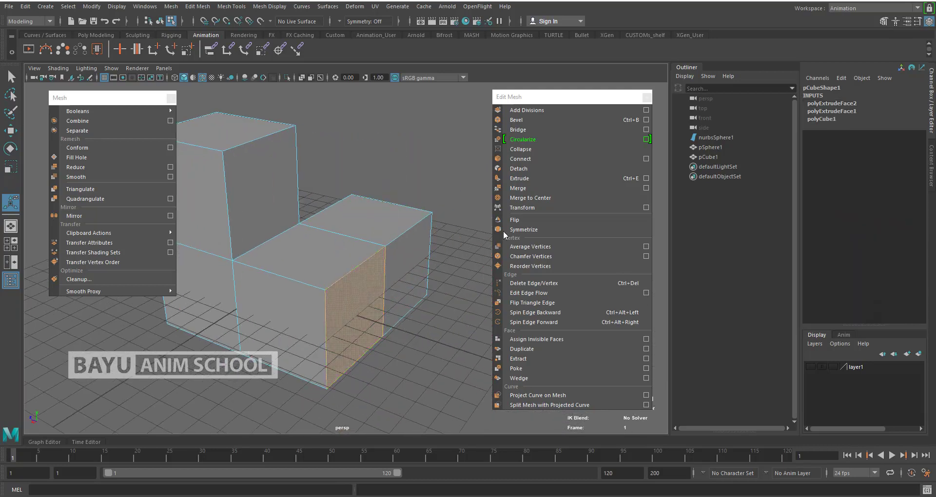
{"action": "left_click", "coordinate": [531, 178]}
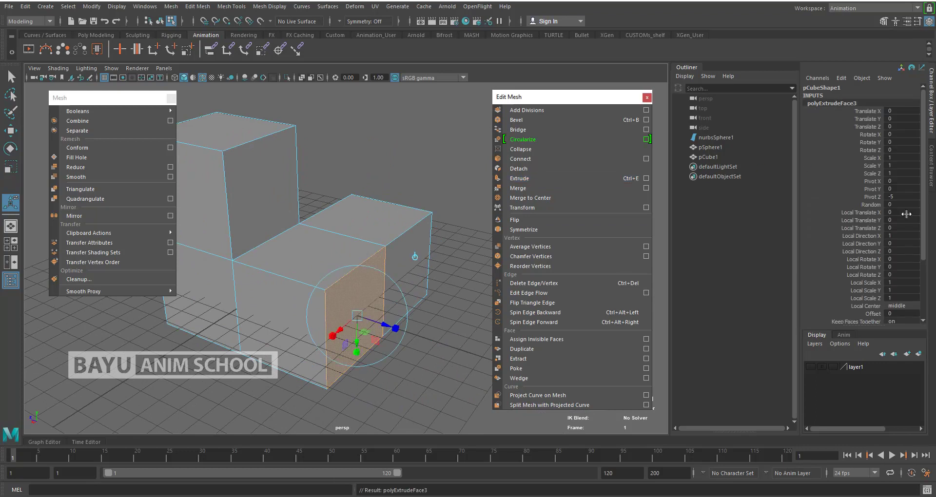
{"action": "left_click_drag", "start_coordinate": [395, 323], "coordinate": [456, 348]}
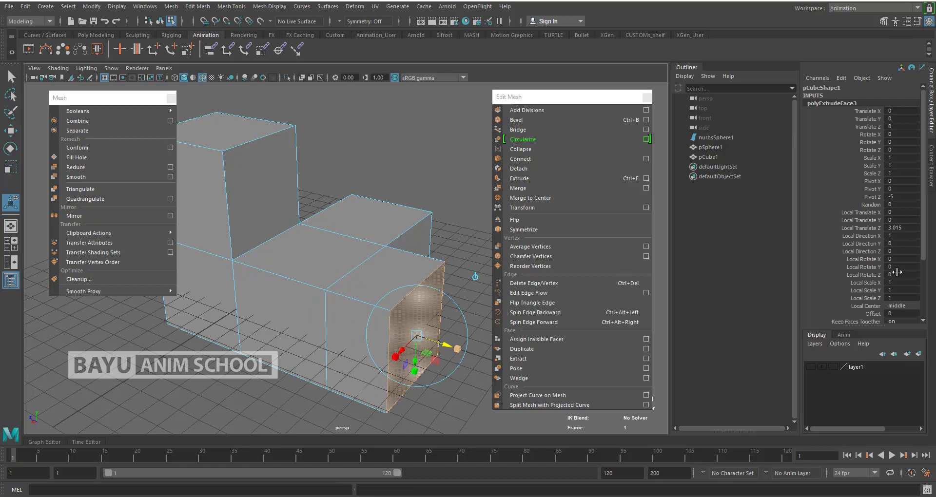
{"action": "double_click", "coordinate": [903, 228]}
{"action": "type", "text": "5"}
{"action": "key", "text": "Return"}
Extrude the new end block's side face, opposite the earlier side arm, outward with a Local Translate Z of 5.
{"action": "left_click", "coordinate": [385, 344]}
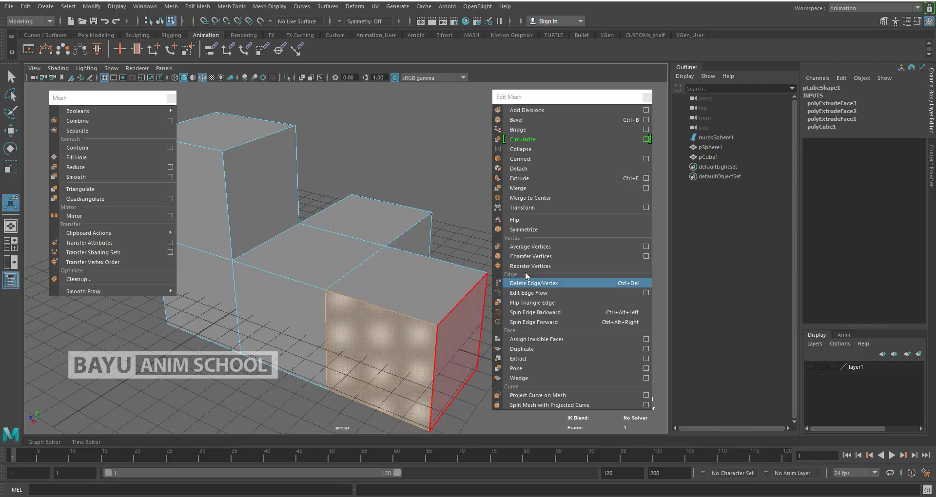
{"action": "left_click", "coordinate": [539, 177]}
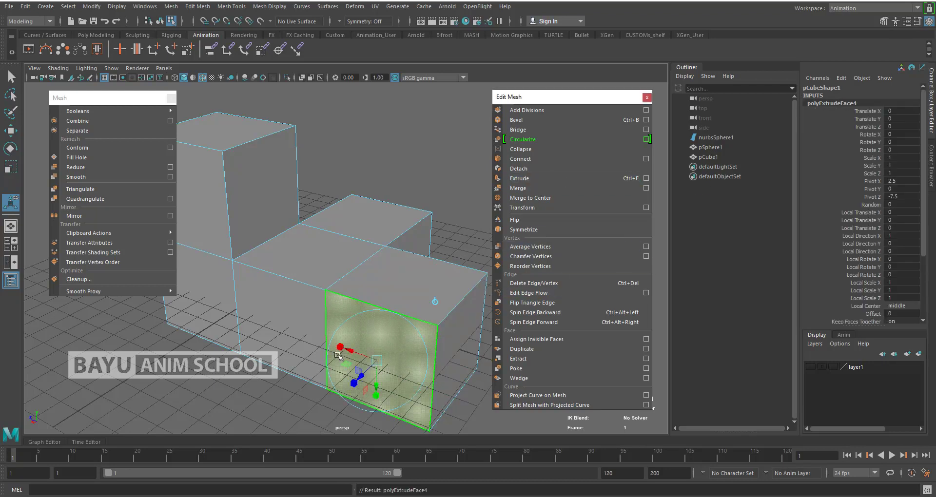
{"action": "mouse_move", "coordinate": [374, 375]}
{"action": "left_mouse_down", "text": "alt"}
{"action": "mouse_move", "coordinate": [352, 376]}
{"action": "mouse_move", "coordinate": [361, 374]}
{"action": "left_mouse_up", "text": "alt"}
{"action": "middle_click_drag", "start_coordinate": [361, 373], "coordinate": [399, 367], "text": "alt"}
{"action": "left_click_drag", "start_coordinate": [358, 375], "coordinate": [295, 414]}
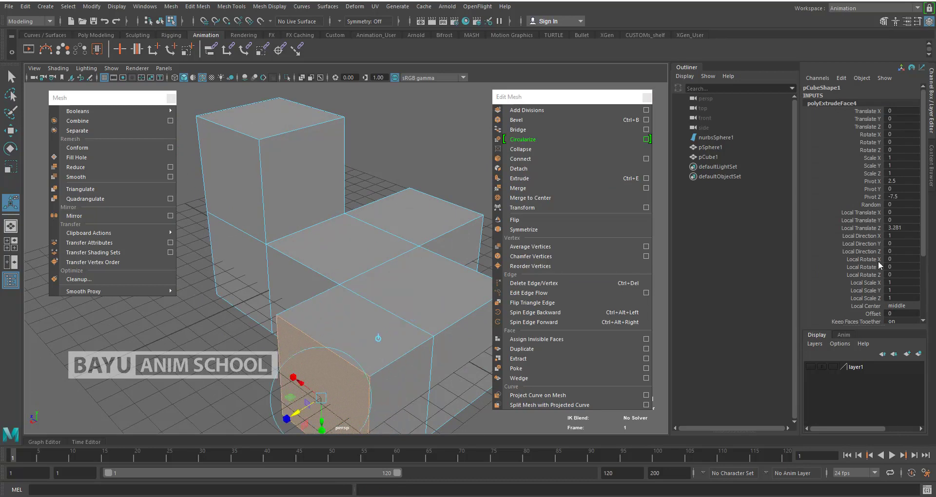
{"action": "double_click", "coordinate": [901, 228]}
{"action": "type", "text": "5"}
{"action": "key", "text": "Return"}
Return the mesh to object selection and select the whole extruded shape.
{"action": "left_click_drag", "start_coordinate": [273, 275], "coordinate": [291, 277], "text": "alt"}
{"action": "scroll", "coordinate": [292, 277], "scroll_direction": "down", "scroll_amount": 2}
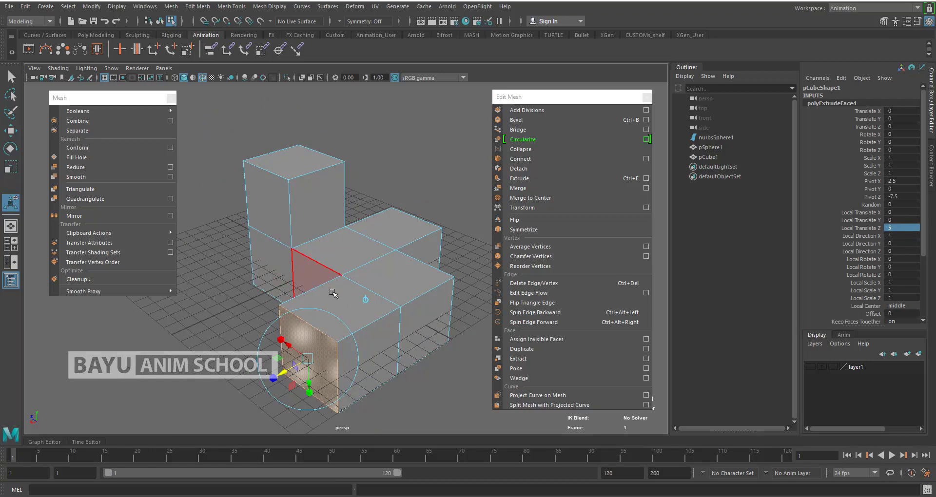
{"action": "middle_click_drag", "start_coordinate": [328, 291], "coordinate": [318, 284], "text": "alt"}
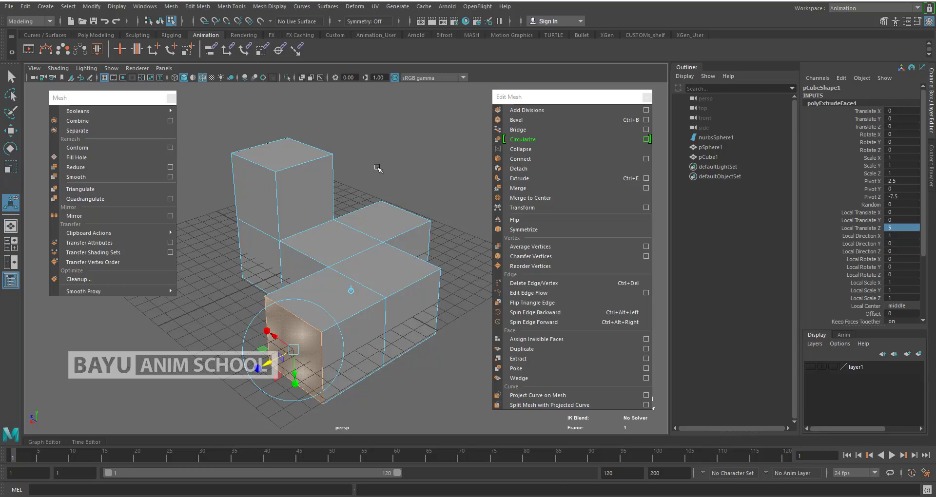
{"action": "right_click_drag", "start_coordinate": [378, 168], "coordinate": [422, 153]}
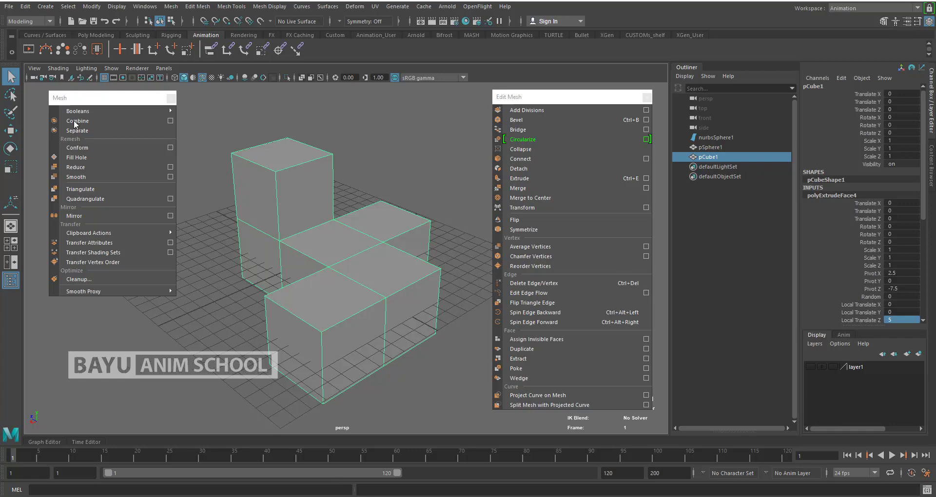
{"action": "left_click", "coordinate": [369, 175]}
{"action": "left_click_drag", "start_coordinate": [245, 144], "coordinate": [320, 186]}
{"action": "mouse_move", "coordinate": [98, 291]}
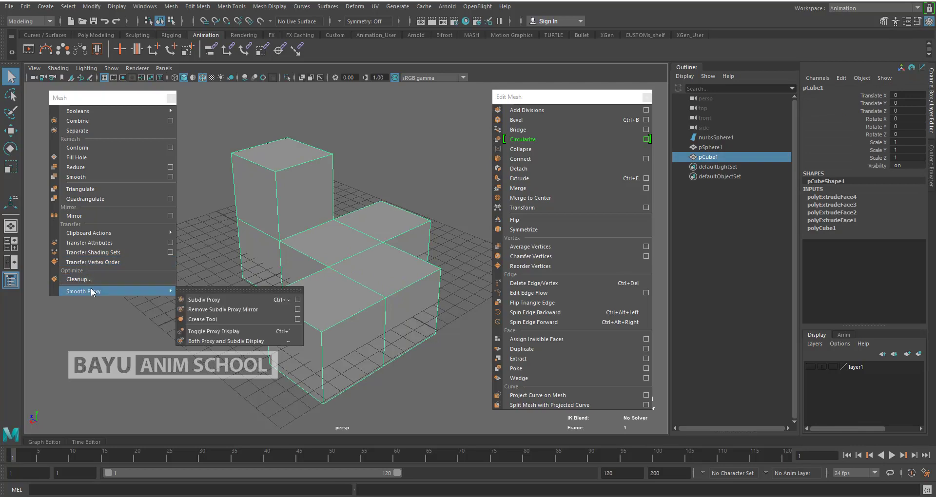
Create a Subdiv Proxy of the selected blocky cube mesh with Exponential subdivision and Division Levels 2.
{"action": "left_click", "coordinate": [297, 300]}
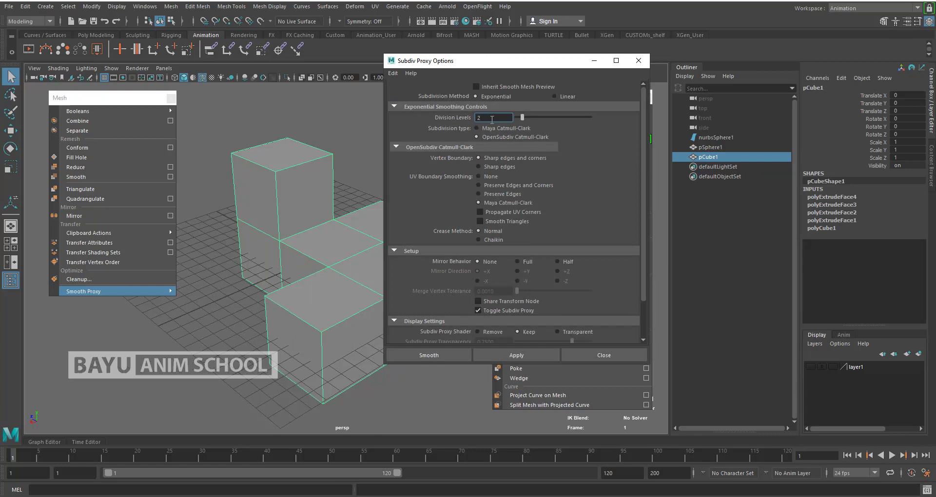
{"action": "scroll", "coordinate": [648, 189], "scroll_direction": "down", "scroll_amount": 3}
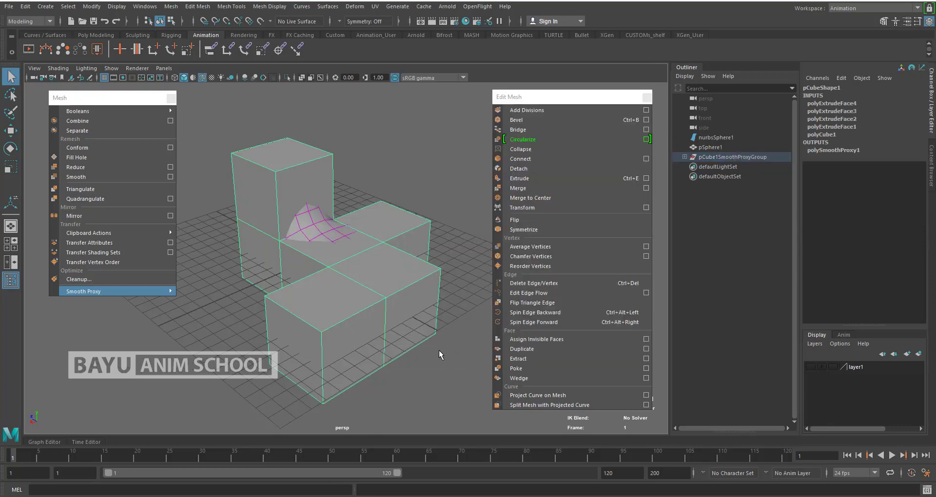
{"action": "scroll", "coordinate": [424, 309], "scroll_direction": "down", "scroll_amount": 4}
{"action": "left_click_drag", "start_coordinate": [424, 312], "coordinate": [367, 314], "text": "alt"}
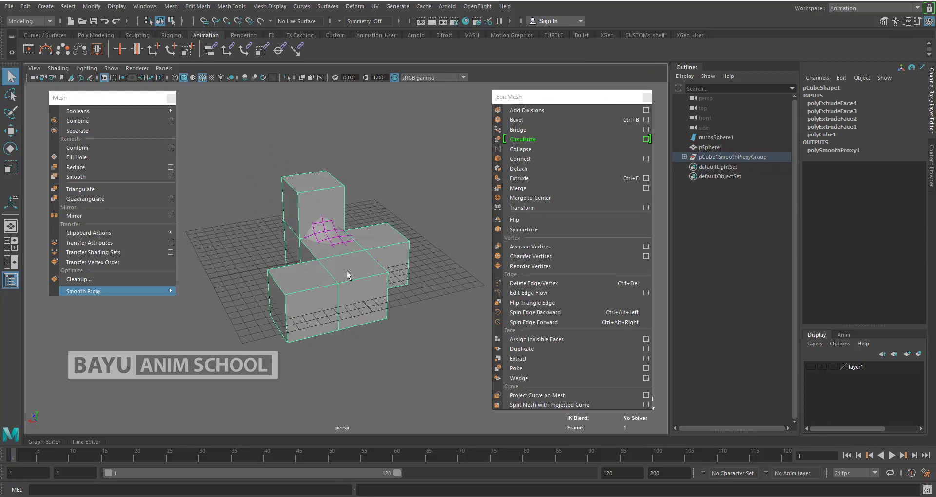
Move the smoothed proxy mesh out of the blocky cage along X by about 17.4 units.
{"action": "left_click", "coordinate": [327, 238]}
{"action": "left_click_drag", "start_coordinate": [353, 270], "coordinate": [403, 281], "text": "alt"}
{"action": "key", "text": "w"}
{"action": "left_click_drag", "start_coordinate": [333, 267], "coordinate": [154, 291]}
{"action": "middle_click_drag", "start_coordinate": [328, 312], "coordinate": [368, 307], "text": "alt"}
{"action": "middle_click_drag", "start_coordinate": [368, 306], "coordinate": [361, 306], "text": "alt"}
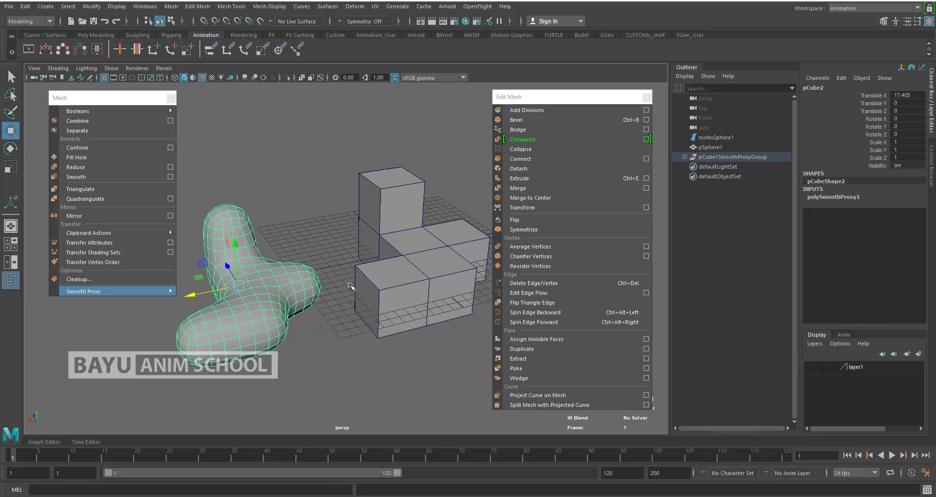
Select the blocky cage and the smoothed mesh in turn to compare them, and review the Smooth Proxy commands.
{"action": "left_click", "coordinate": [405, 191]}
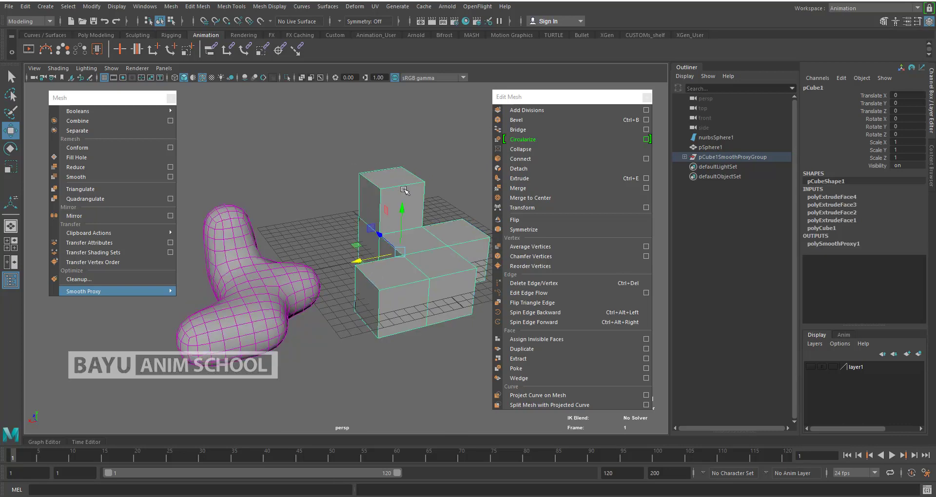
{"action": "left_click", "coordinate": [252, 259]}
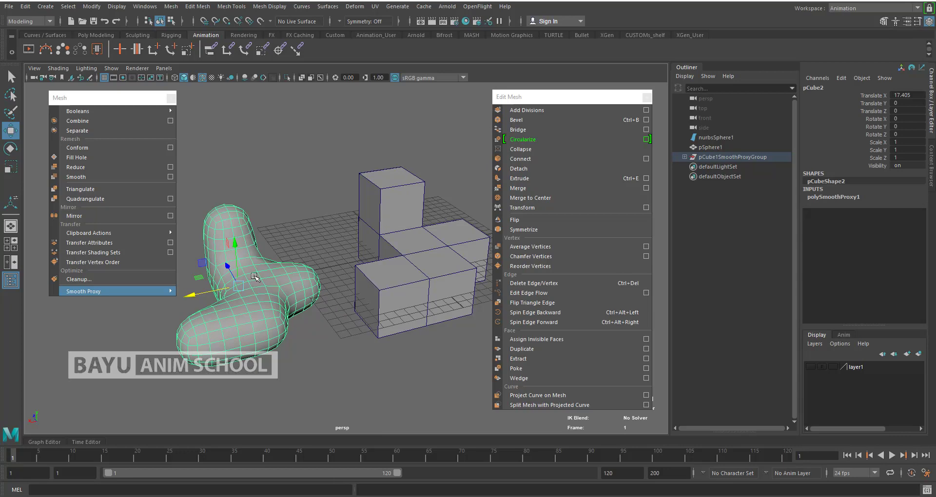
{"action": "mouse_move", "coordinate": [150, 289]}
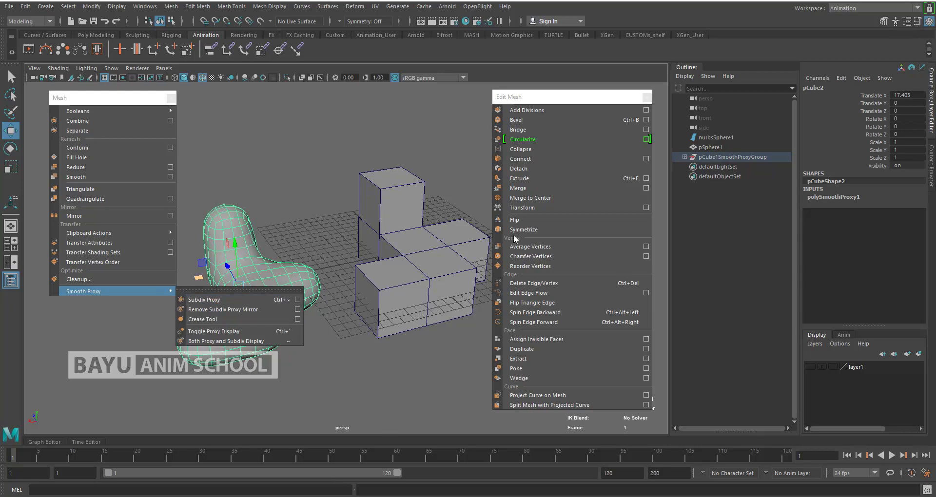
Insert an edge loop around the blocky cage close to its base, using relative distance from edge, and deselect it.
{"action": "left_click", "coordinate": [394, 243]}
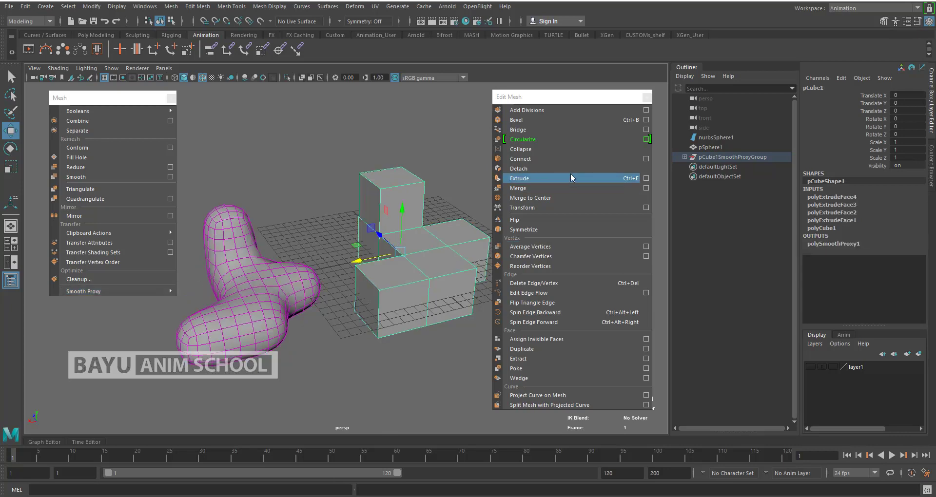
{"action": "left_click", "coordinate": [231, 6]}
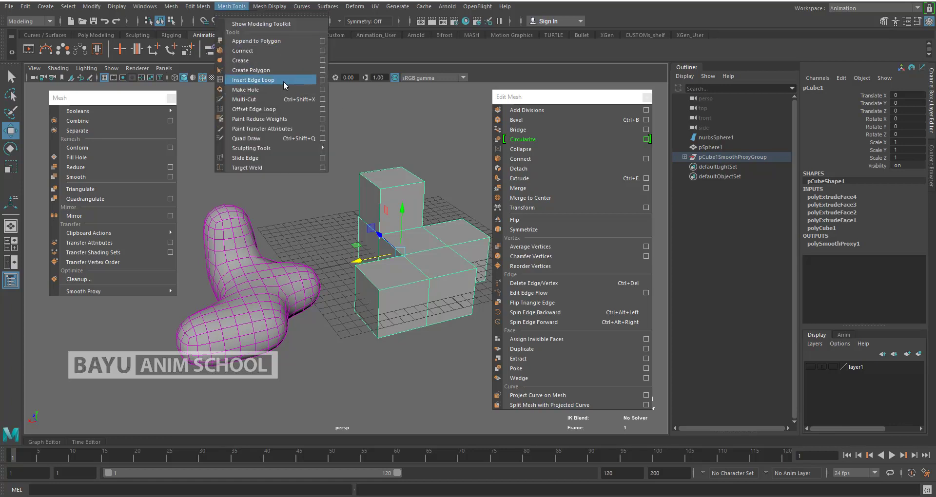
{"action": "left_click", "coordinate": [322, 80]}
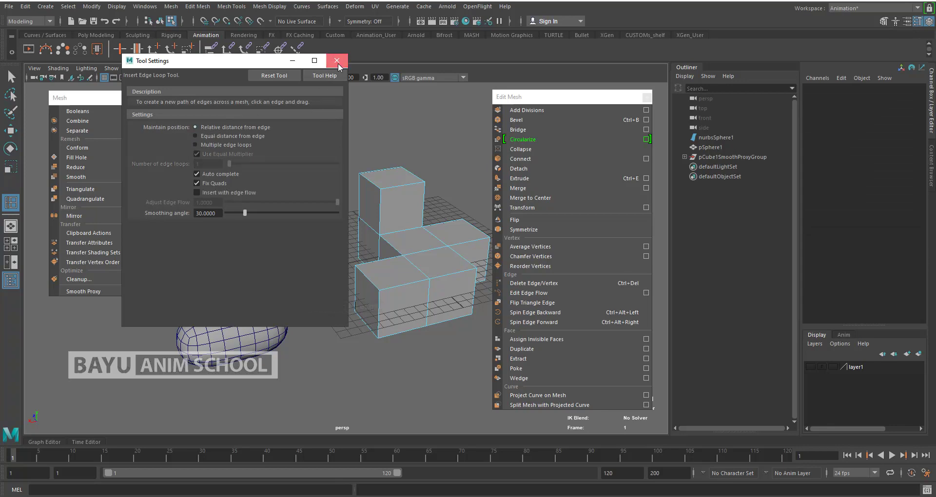
{"action": "left_click", "coordinate": [336, 61]}
{"action": "left_click_drag", "start_coordinate": [388, 280], "coordinate": [392, 271], "text": "alt"}
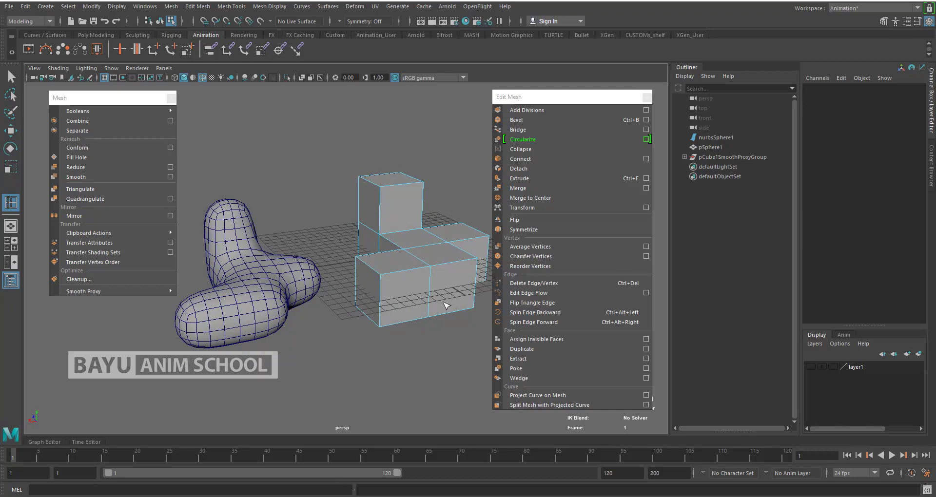
{"action": "left_click_drag", "start_coordinate": [430, 306], "coordinate": [431, 315]}
{"action": "mouse_move", "coordinate": [247, 371]}
{"action": "left_mouse_down", "text": "alt"}
{"action": "mouse_move", "coordinate": [307, 361]}
{"action": "mouse_move", "coordinate": [264, 374]}
{"action": "left_mouse_up", "text": "alt"}
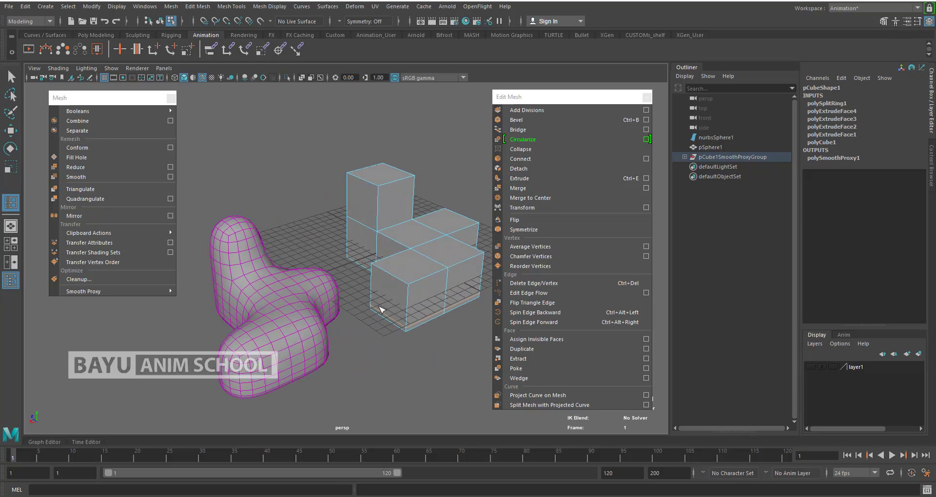
{"action": "key", "text": "w"}
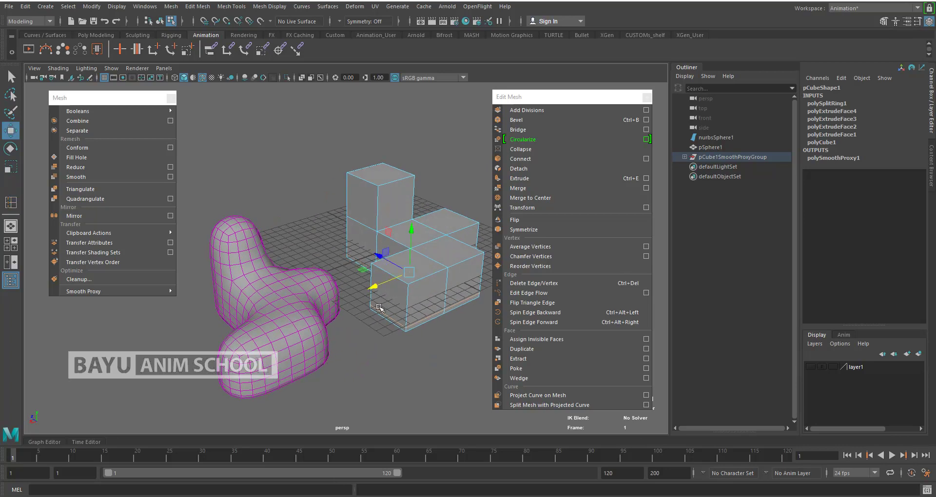
{"action": "middle_click_drag", "start_coordinate": [329, 270], "coordinate": [323, 258], "text": "alt"}
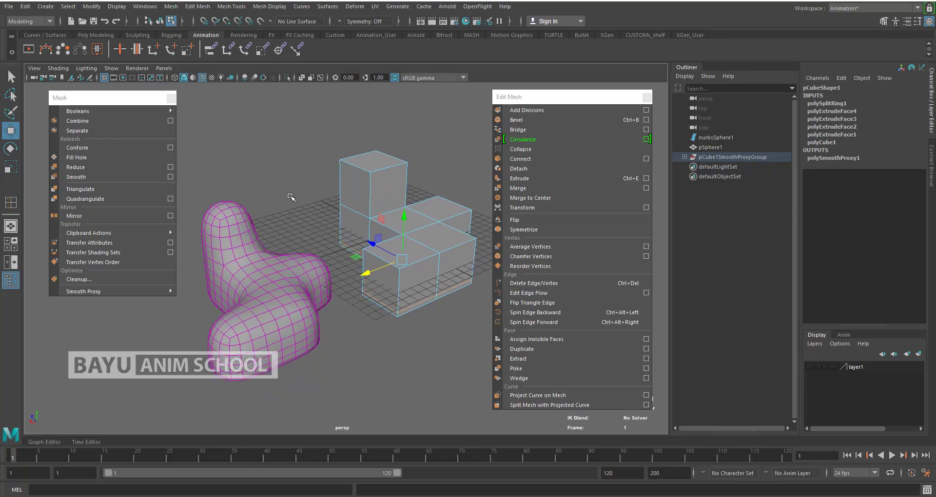
{"action": "left_click", "coordinate": [281, 223]}
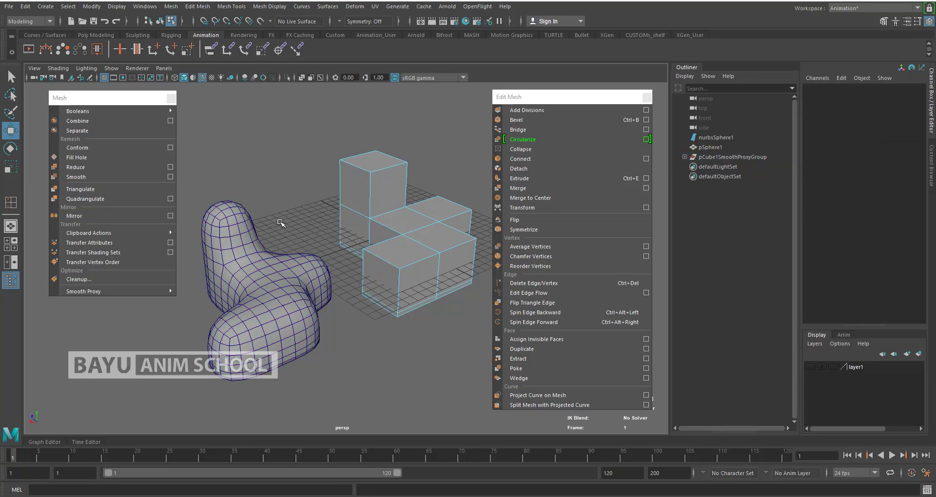
Raise the top vertices of the blocky cage's tower along Y to make the tower roughly twice as tall.
{"action": "mouse_move", "coordinate": [329, 200]}
{"action": "left_mouse_down", "text": "alt"}
{"action": "mouse_move", "coordinate": [307, 190]}
{"action": "mouse_move", "coordinate": [314, 193]}
{"action": "left_mouse_up", "text": "alt"}
{"action": "right_click_drag", "start_coordinate": [361, 148], "coordinate": [314, 152]}
{"action": "left_click_drag", "start_coordinate": [298, 140], "coordinate": [445, 187]}
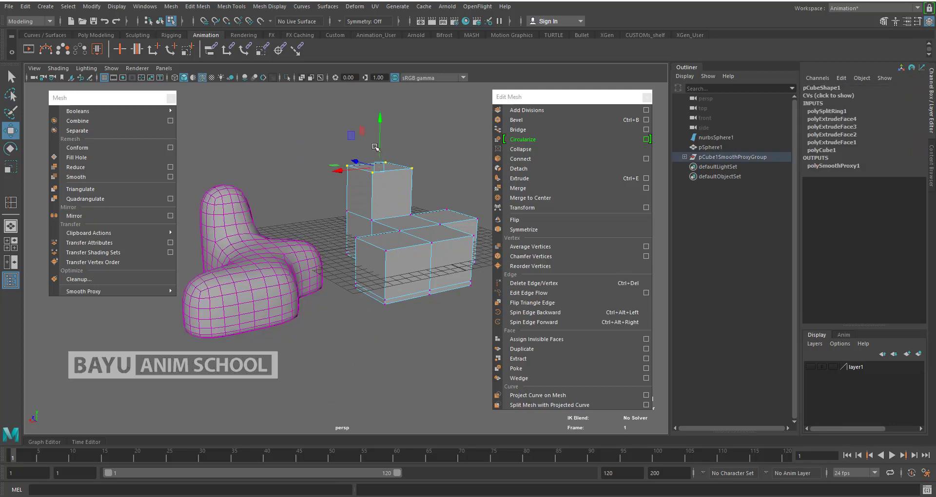
{"action": "left_click_drag", "start_coordinate": [380, 140], "coordinate": [396, 81]}
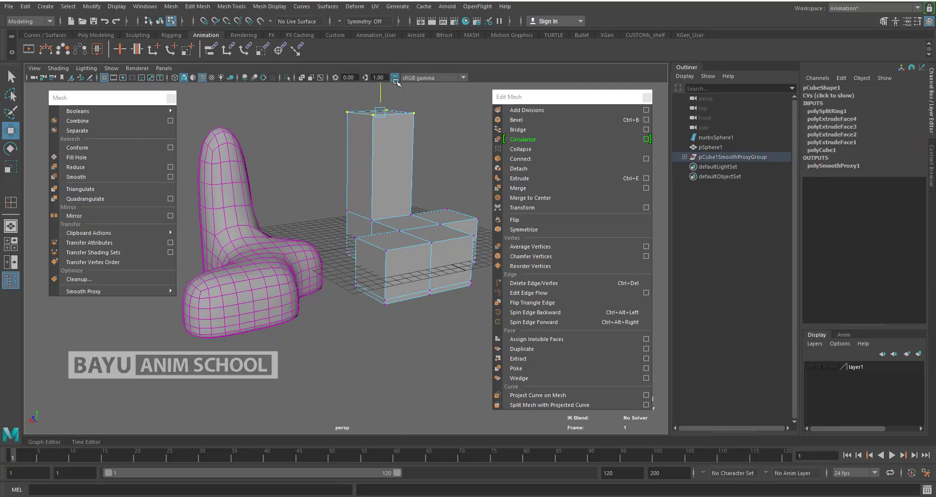
Insert an edge loop around the tower of the blocky cage at about the middle of its height.
{"action": "left_click", "coordinate": [231, 7]}
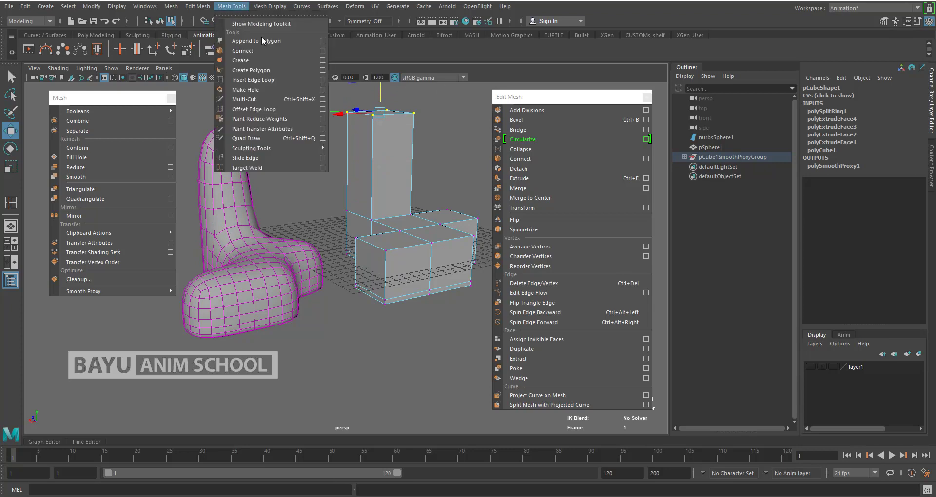
{"action": "left_click", "coordinate": [267, 81]}
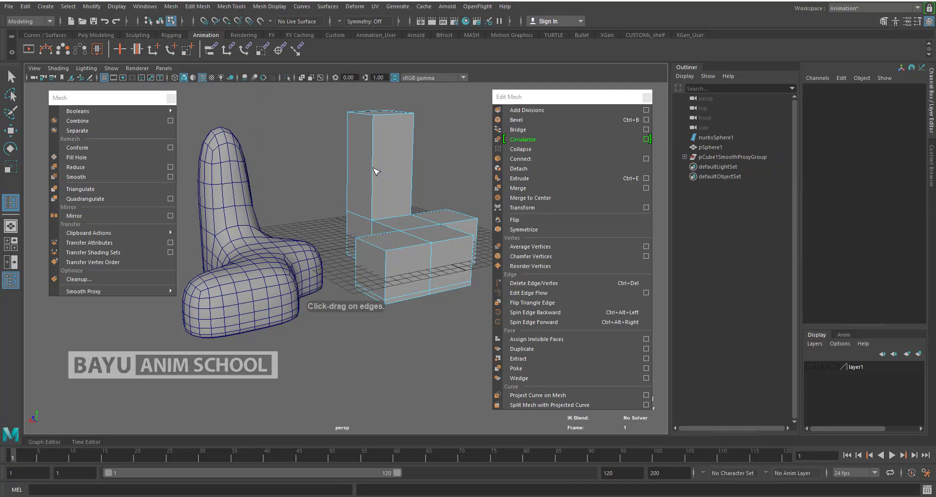
{"action": "left_click", "coordinate": [374, 166]}
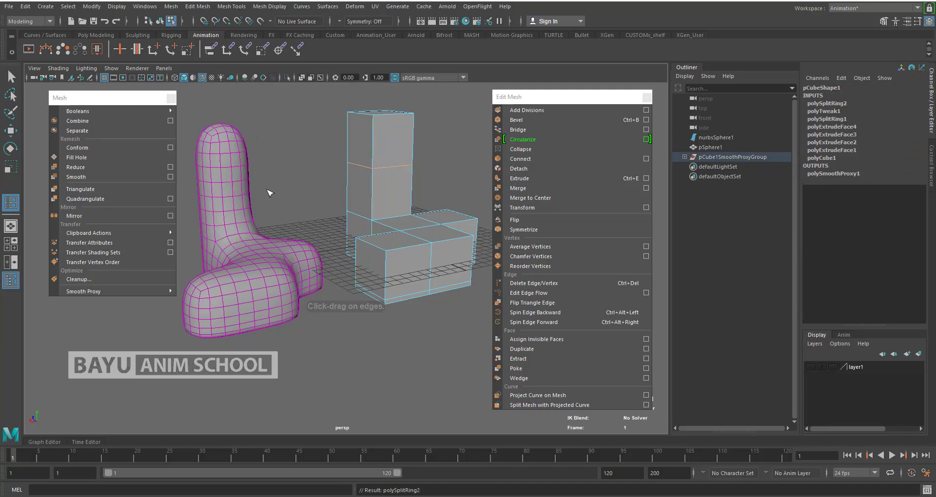
{"action": "left_click_drag", "start_coordinate": [279, 258], "coordinate": [298, 285], "text": "alt"}
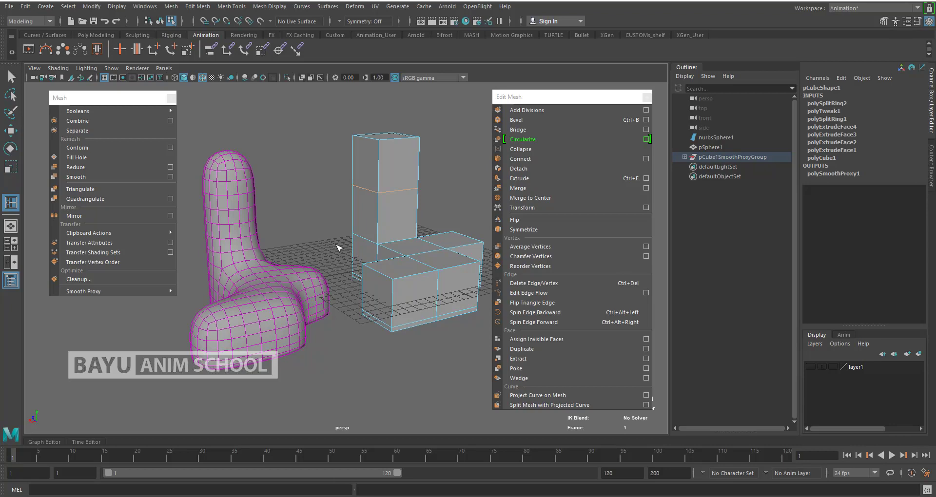
{"action": "key", "text": "w"}
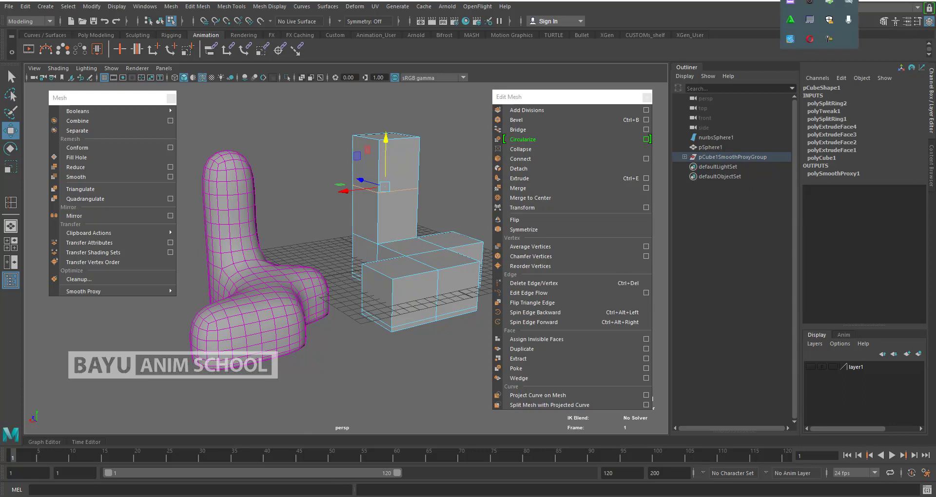
{"action": "right_click", "coordinate": [830, 40]}
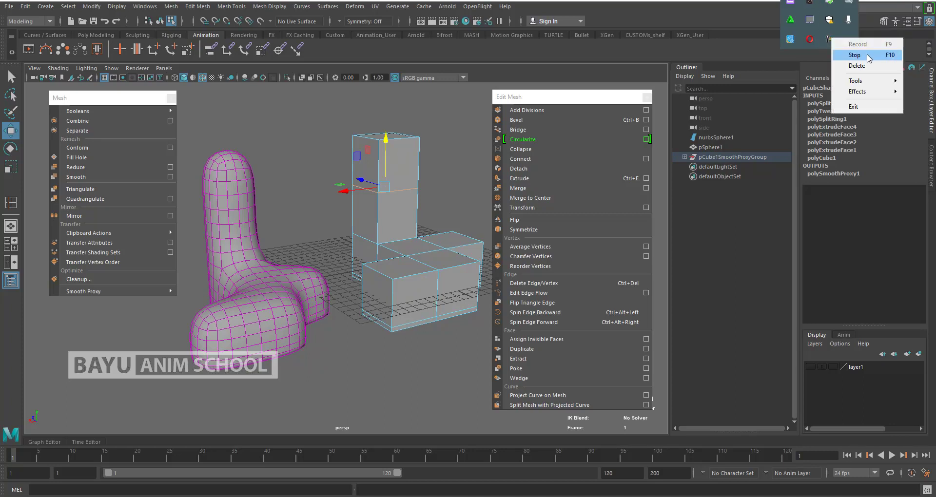